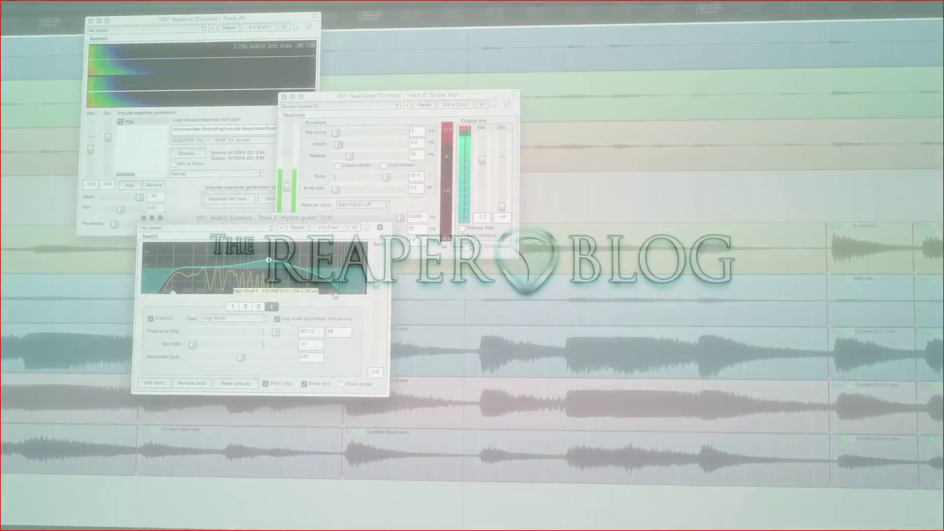
# Raise EQ band 4 to about 16 kHz, then close the plugin to reveal the mixer sidebar.
pyautogui.moveTo(332, 295); pyautogui.dragTo(349, 295)
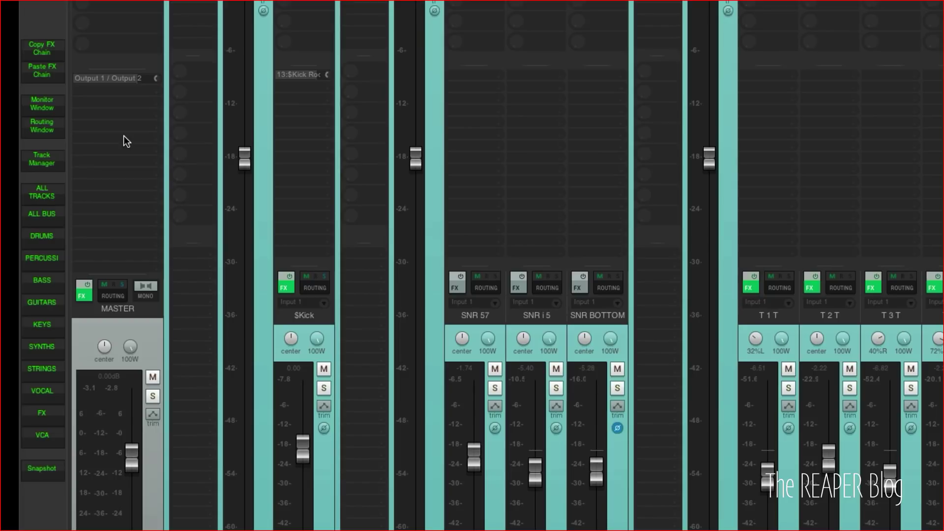
pyautogui.click(41, 413)
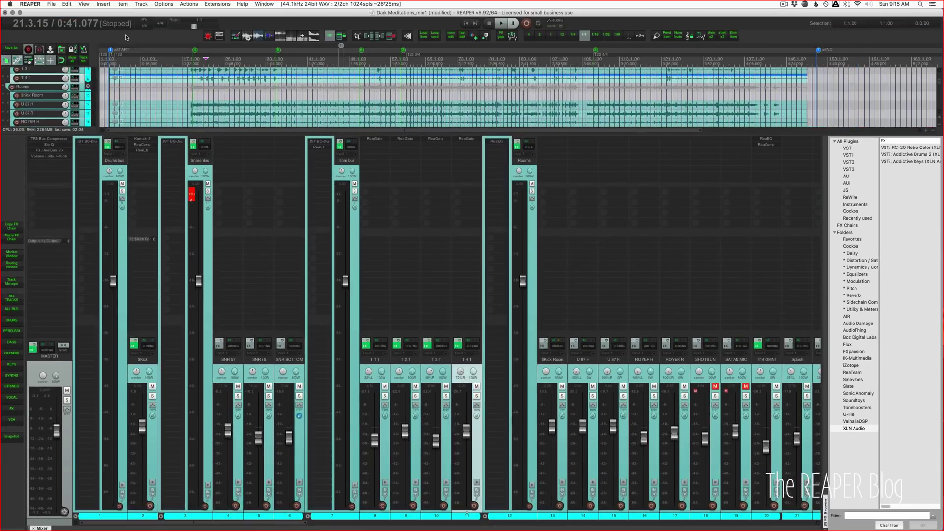
# Hide and restore the docked mixer, then filter it to the DRUMS group.
pyautogui.hotkey('ctrl', 'm')
pyautogui.scroll(-5, 323, 305)
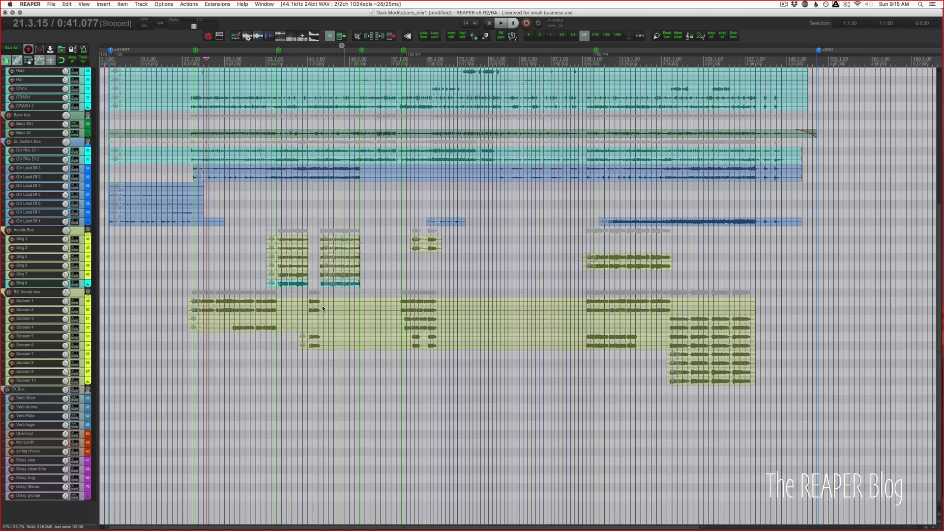
pyautogui.hotkey('ctrl', 'm')
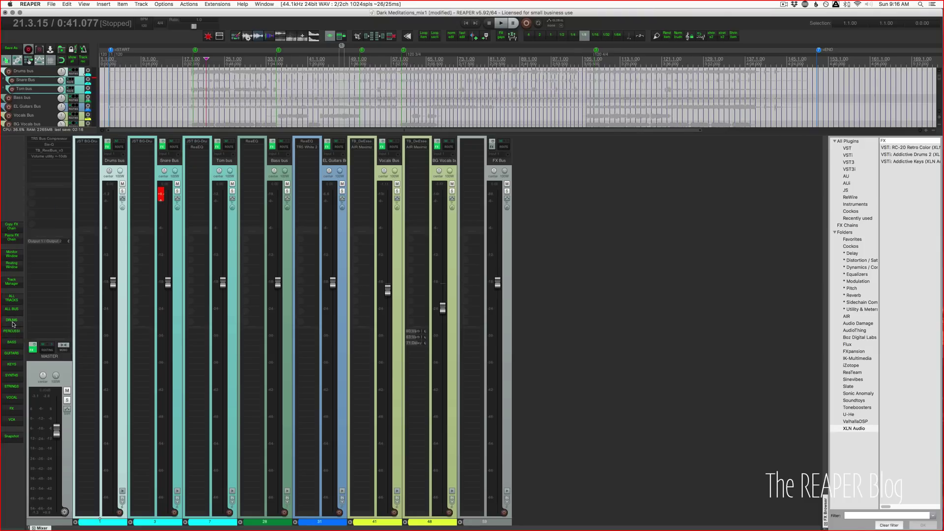
pyautogui.click(11, 320)
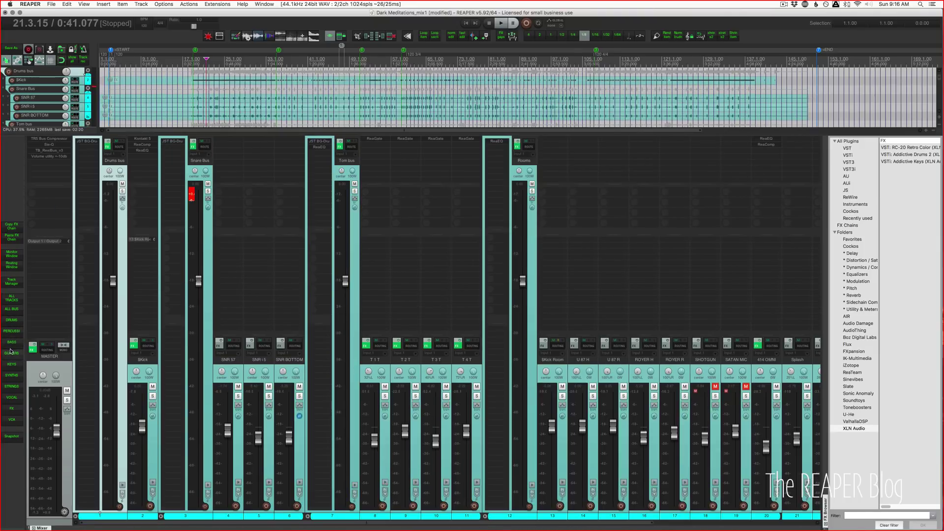
# Cycle through the BASS, GUITARS, VOCAL and FX groups, return to drums, and open/close Snapshots.
pyautogui.click(12, 343)
pyautogui.click(12, 353)
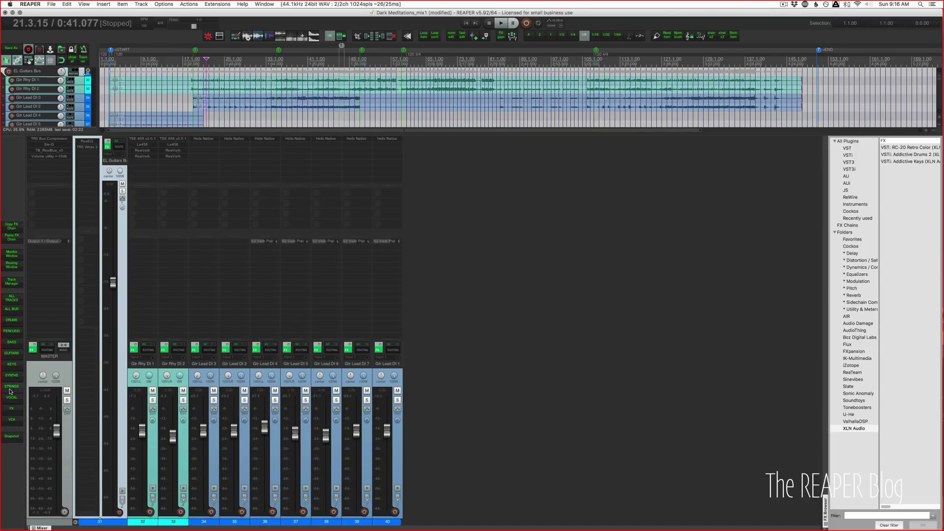
pyautogui.click(11, 398)
pyautogui.click(12, 408)
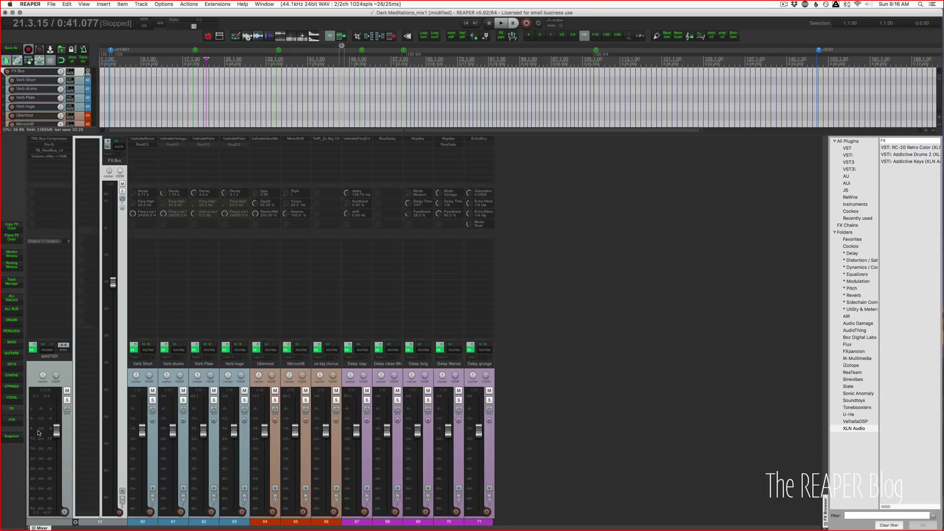
pyautogui.press('1')
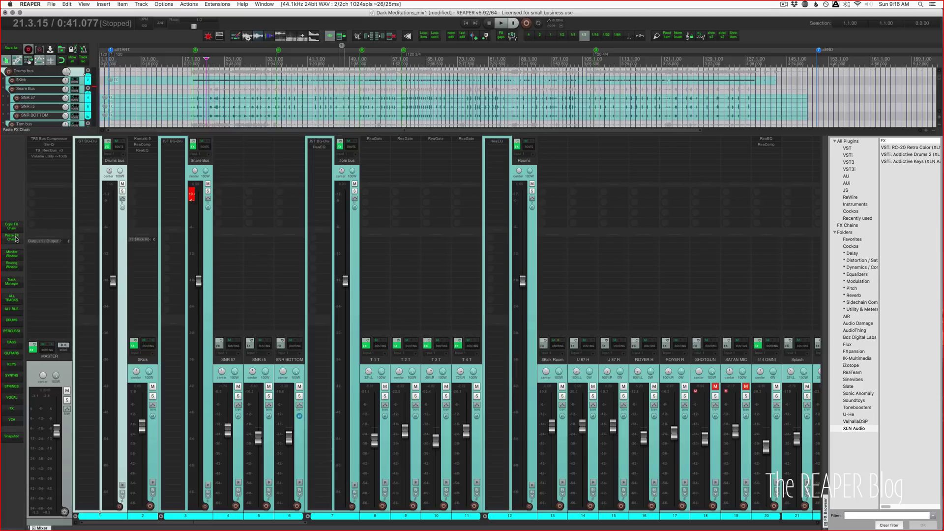
pyautogui.click(11, 436)
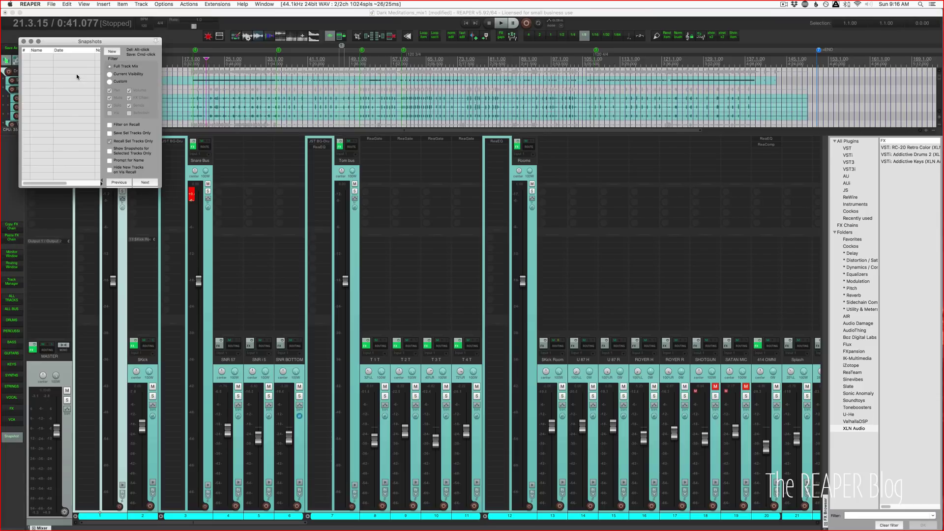
pyautogui.click(23, 42)
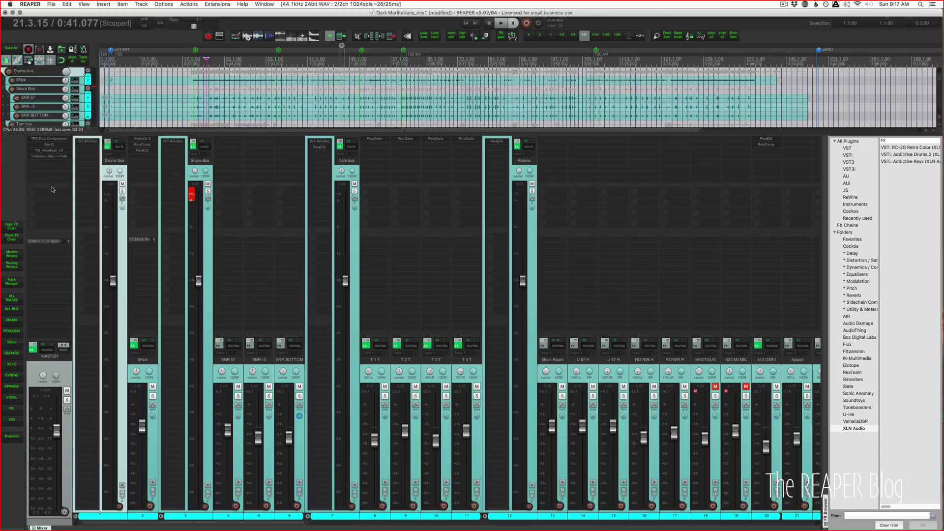
# Open the Cycle Action editor from Extensions and inspect Console - Select Bass Track (CONSOLE S*Bass*).
pyautogui.click(210, 4)
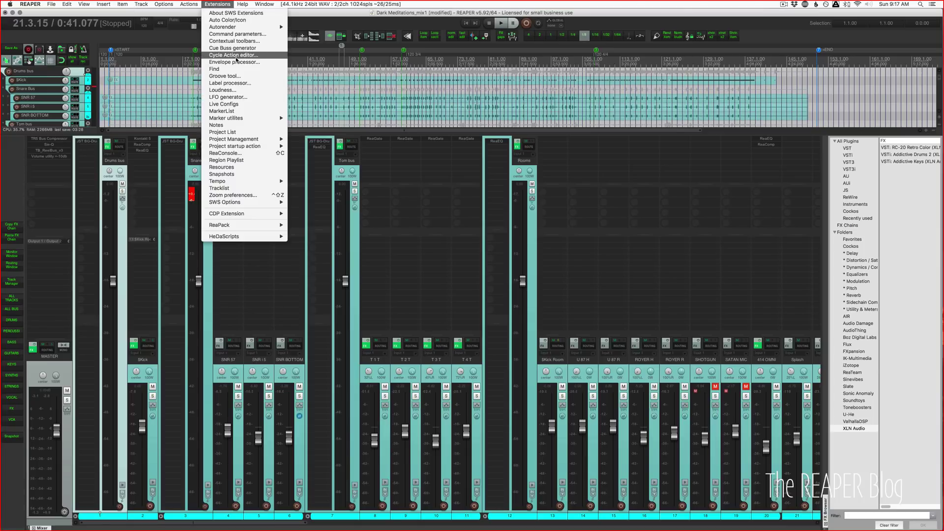
pyautogui.click(236, 56)
pyautogui.moveTo(278, 150); pyautogui.dragTo(278, 192)
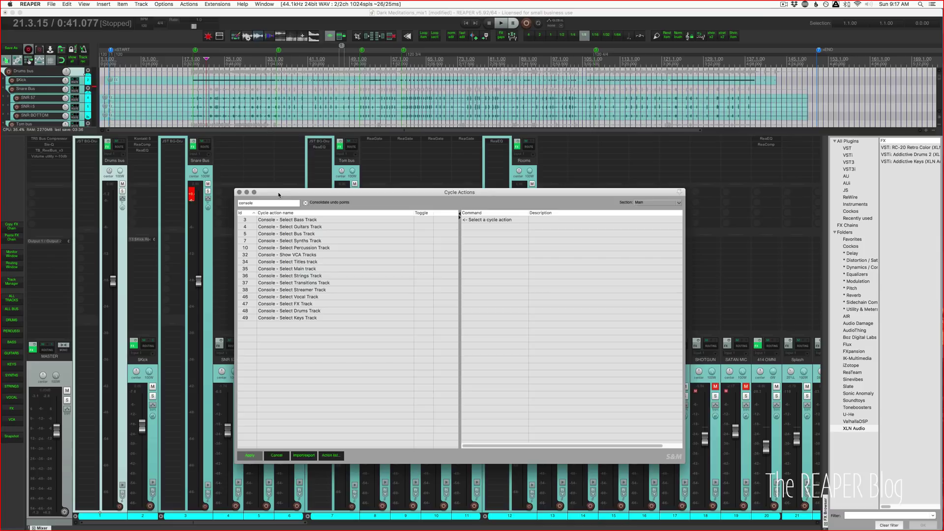
pyautogui.click(298, 219)
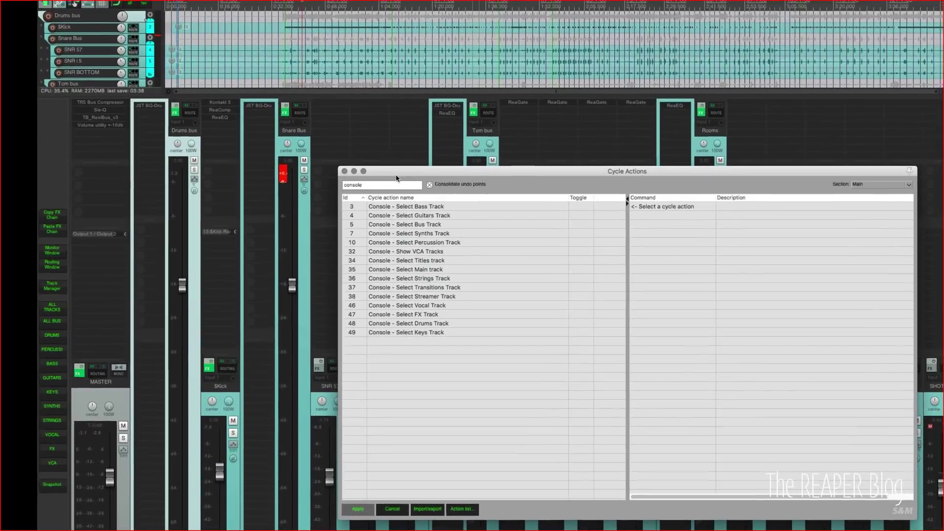
pyautogui.moveTo(389, 193); pyautogui.dragTo(388, 184)
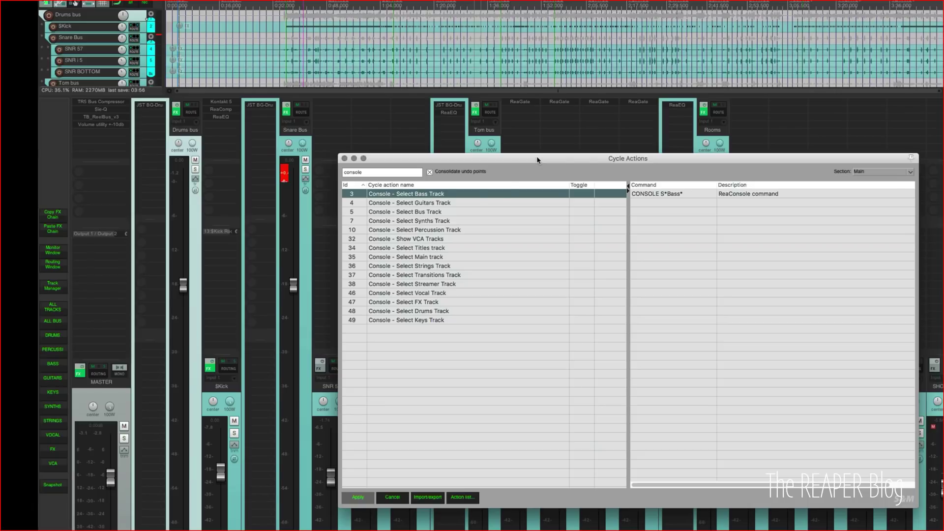
pyautogui.click(374, 173)
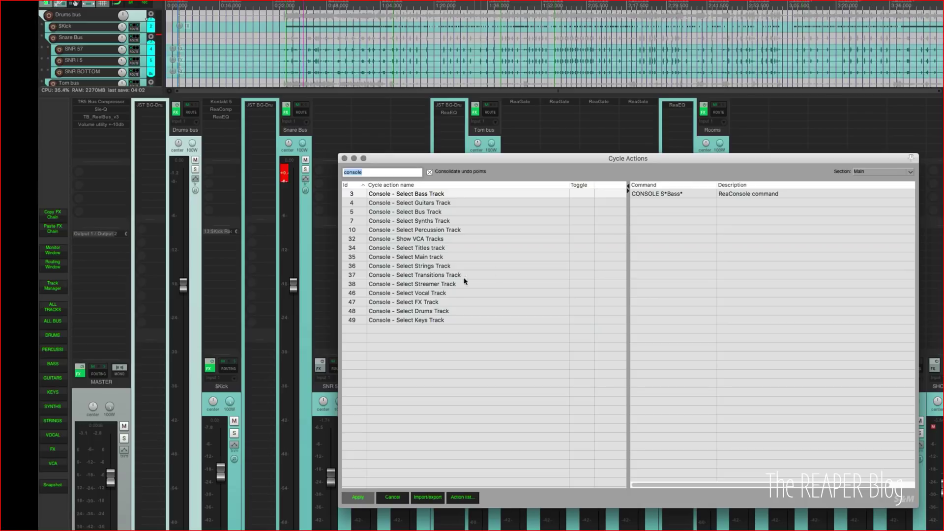
pyautogui.moveTo(491, 159); pyautogui.dragTo(543, 125)
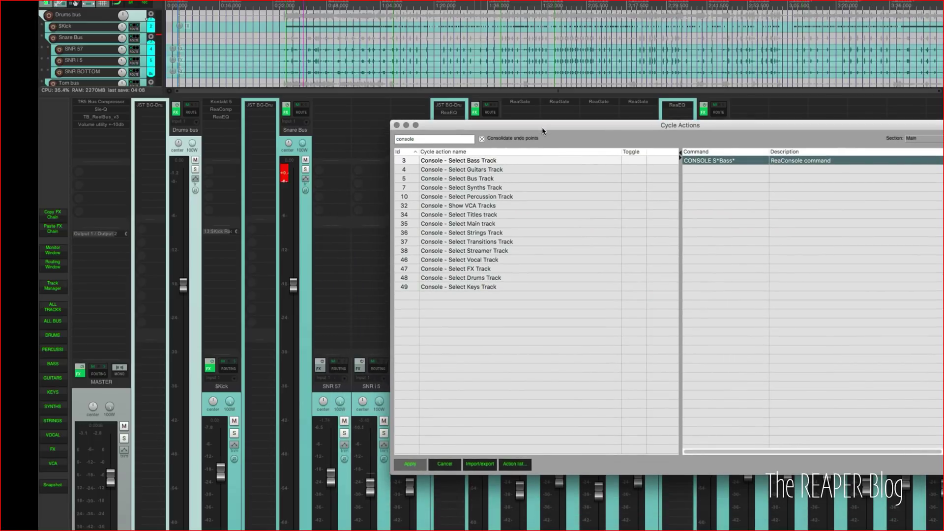
pyautogui.click(305, 222)
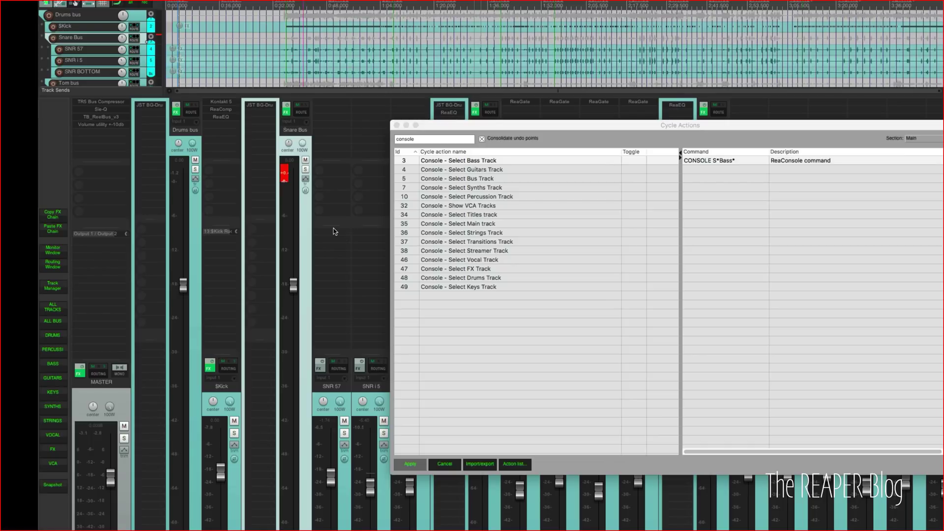
# Open ReaConsole and run 'm' twice to mute, then unmute, Snare Bus.
pyautogui.press('c')
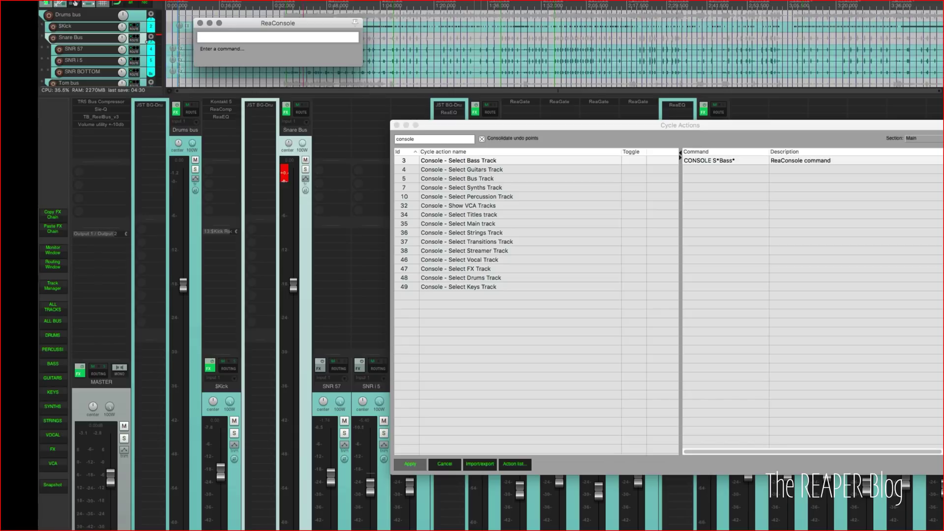
pyautogui.write('m')
pyautogui.press('Return')
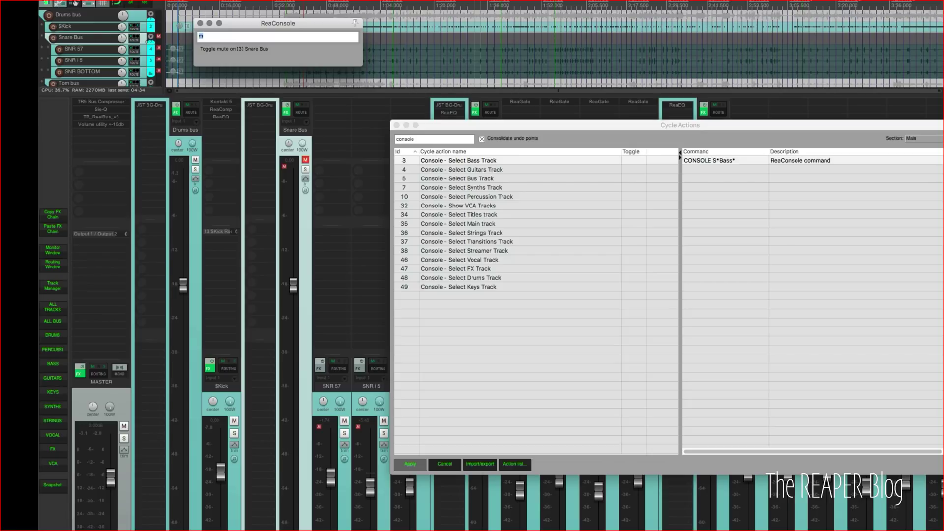
pyautogui.press('Return')
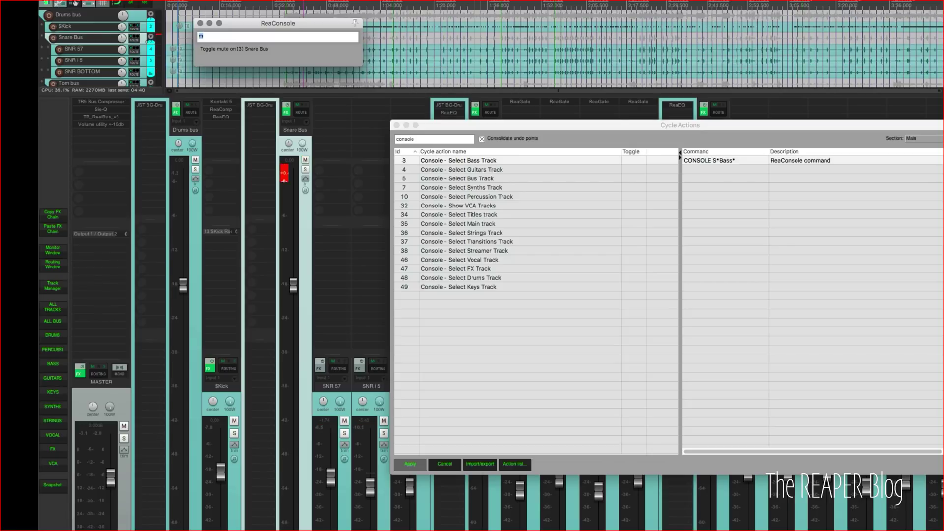
# Add ReaComp to Snare Bus with 'xreacomp' and briefly open its plugin window.
pyautogui.write('xreacomp')
pyautogui.press('Return')
pyautogui.click(261, 114)
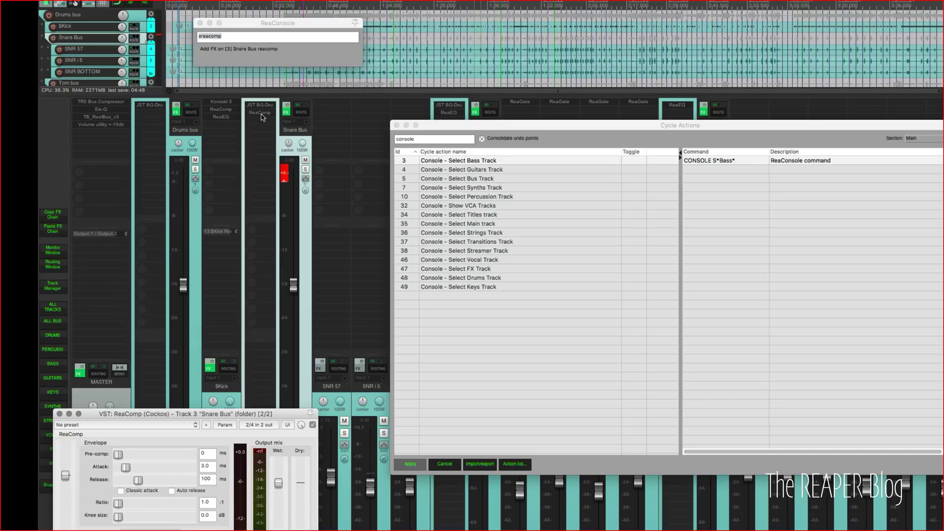
pyautogui.click(262, 116)
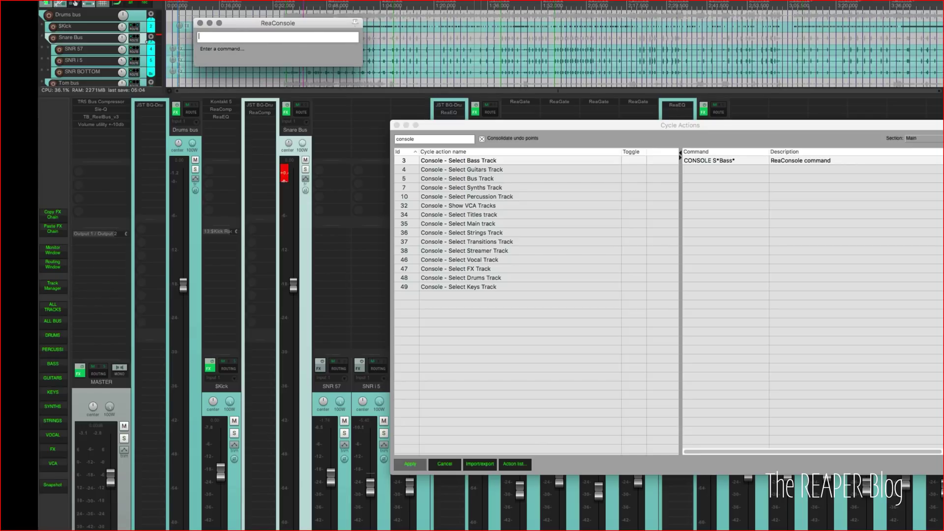
# Run 'S*snare*' to select only Snare Bus, then shift the Cycle Actions window right.
pyautogui.write('s*san')
pyautogui.press('BackSpace')
pyautogui.press('BackSpace')
pyautogui.write('nare*')
pyautogui.press('Return')
pyautogui.moveTo(482, 125); pyautogui.dragTo(659, 118)
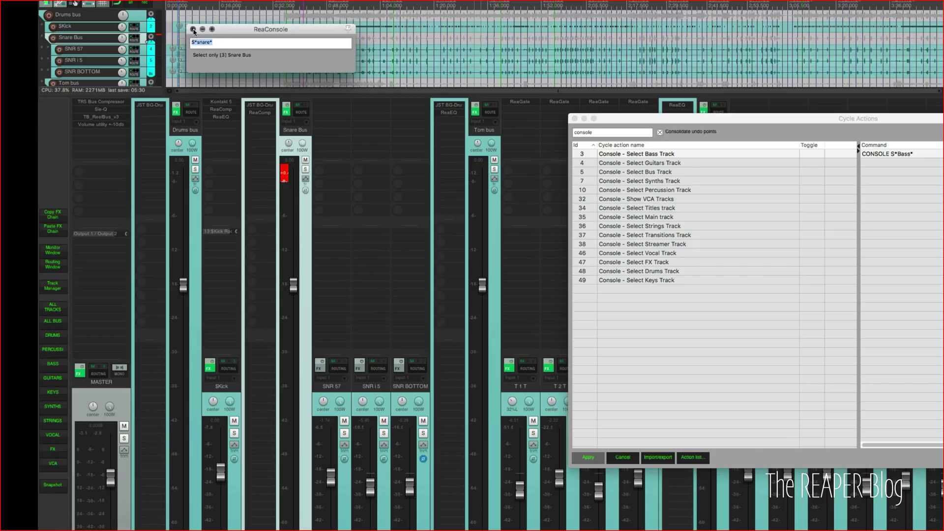
pyautogui.click(193, 30)
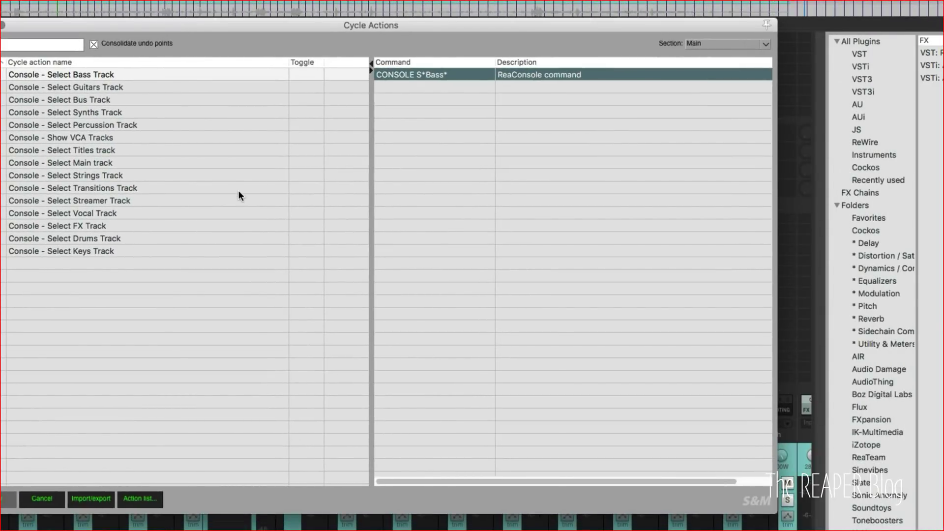
pyautogui.click(412, 75)
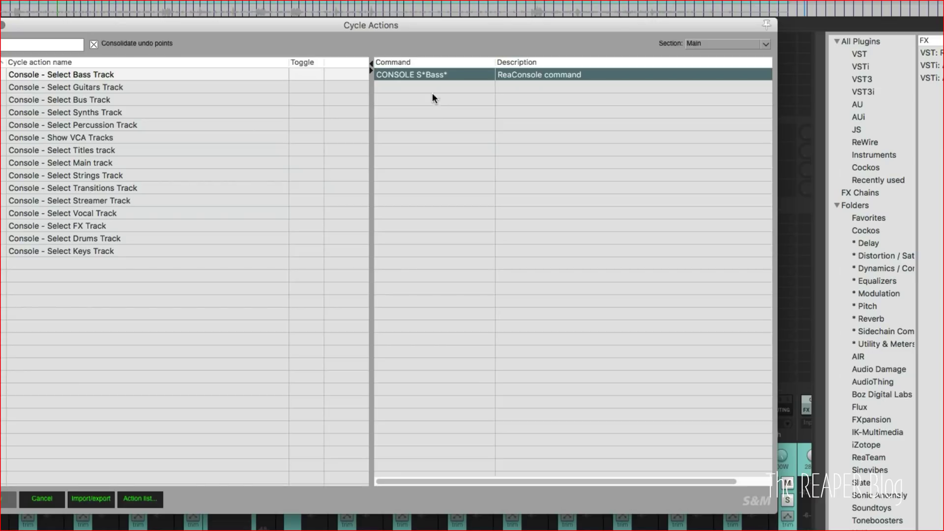
pyautogui.rightClick(404, 91)
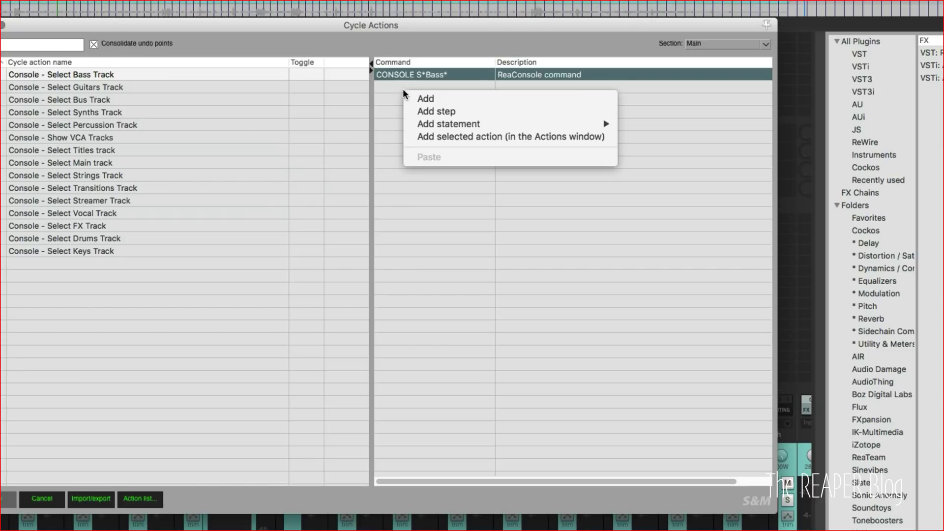
pyautogui.moveTo(449, 125)
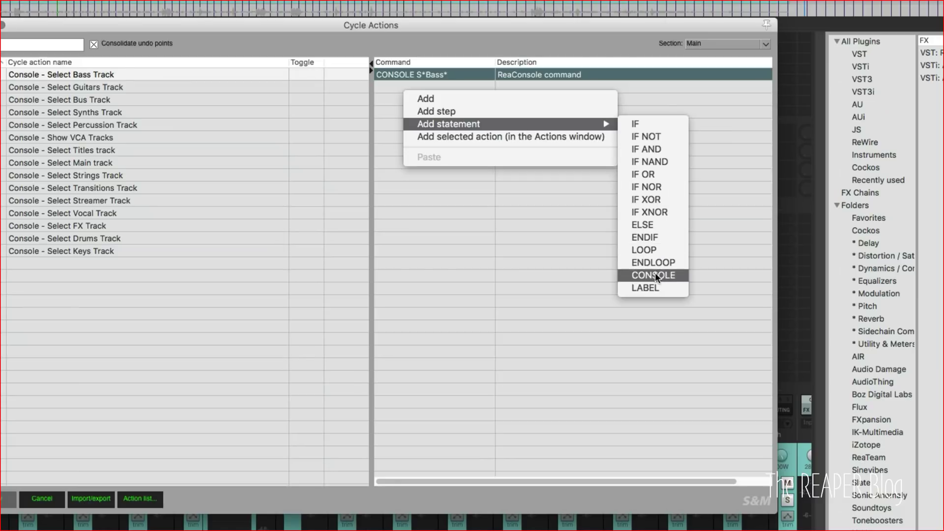
pyautogui.click(393, 99)
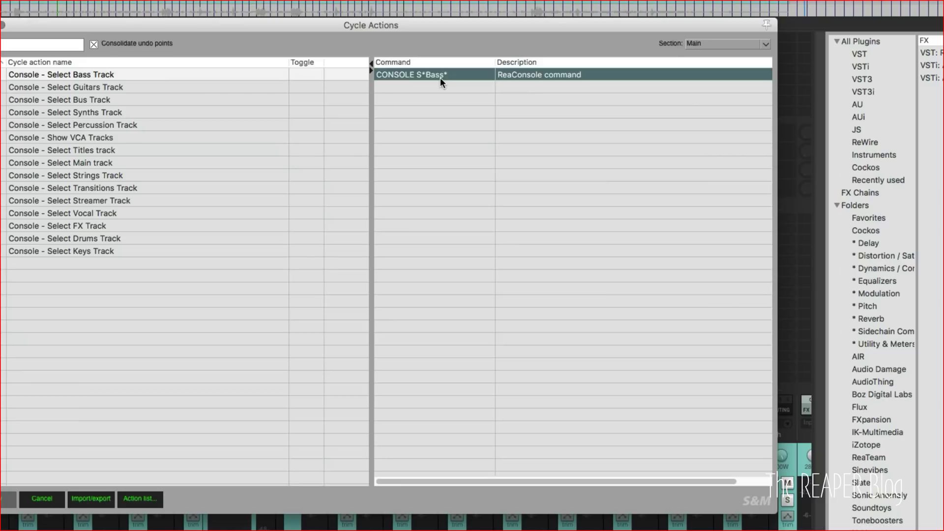
pyautogui.click(394, 62)
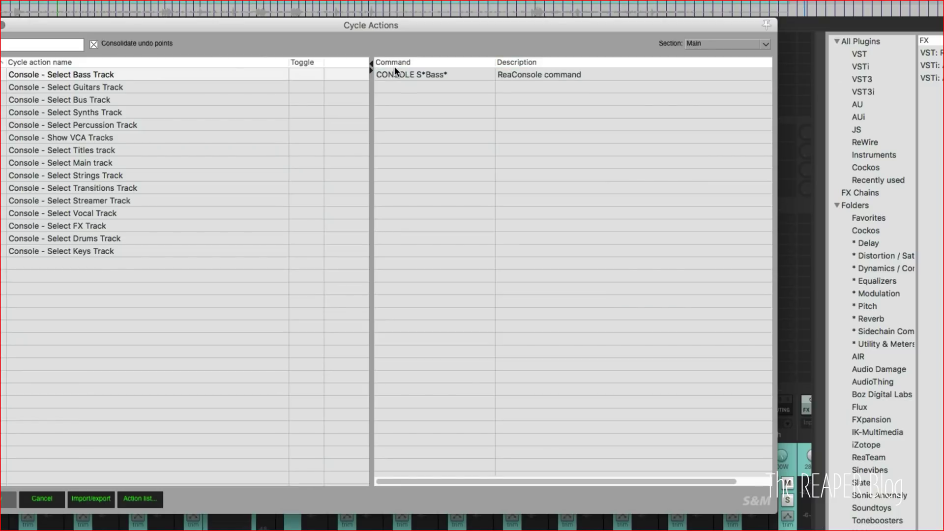
pyautogui.click(260, 80)
pyautogui.press('Down')
pyautogui.press('Up')
pyautogui.press('Down')
pyautogui.press('Down')
pyautogui.press('Down')
pyautogui.press('Down')
pyautogui.press('Down')
pyautogui.press('Down')
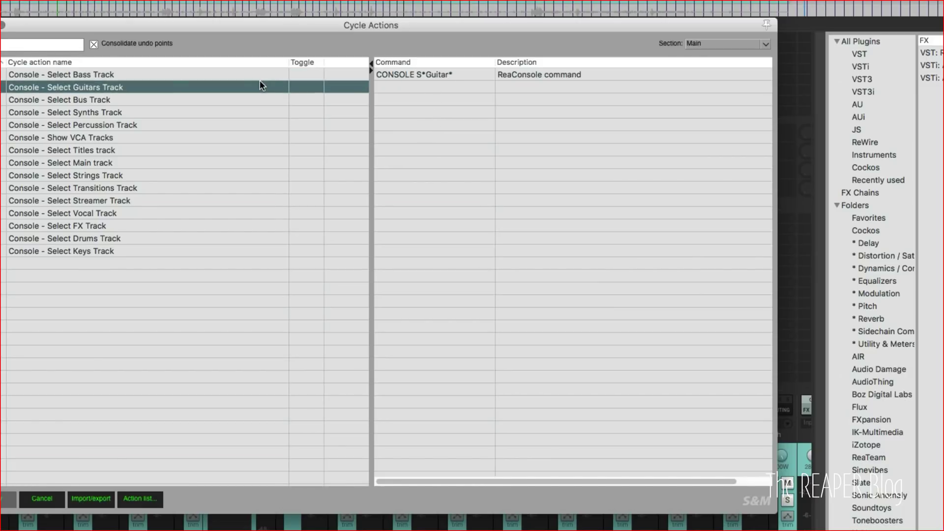
pyautogui.press('Down')
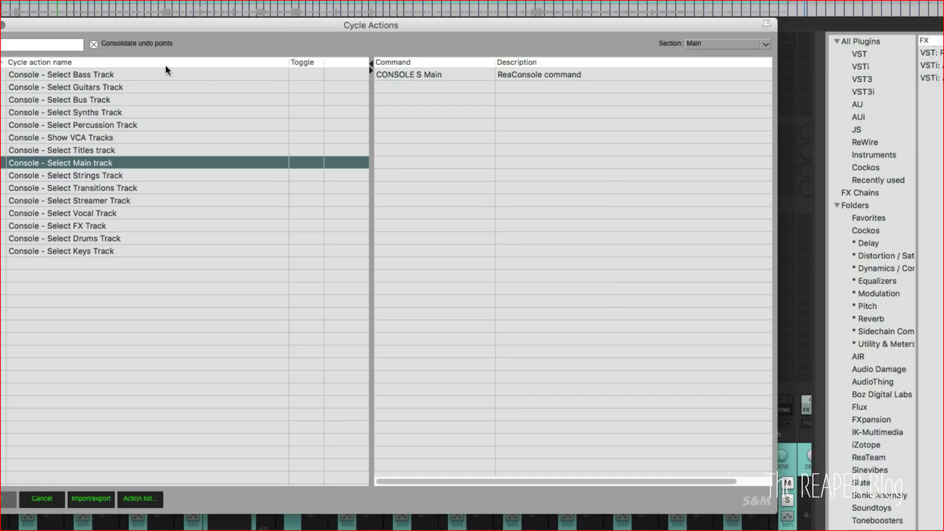
pyautogui.click(174, 75)
pyautogui.press('Down')
pyautogui.press('Down')
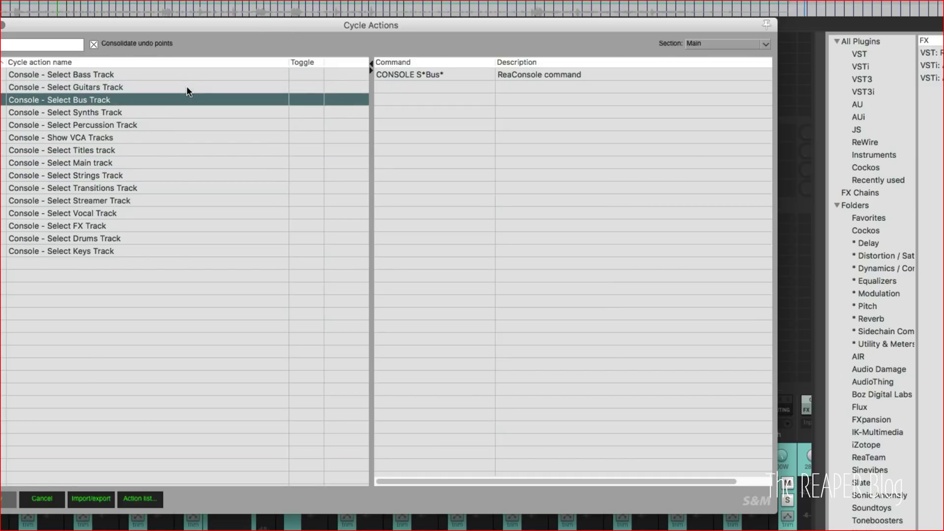
pyautogui.press('Down')
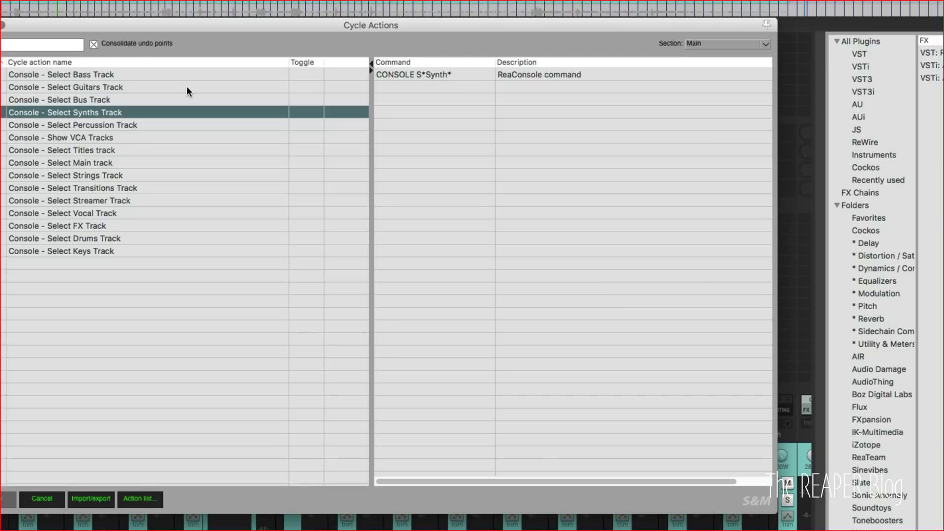
pyautogui.press('Down')
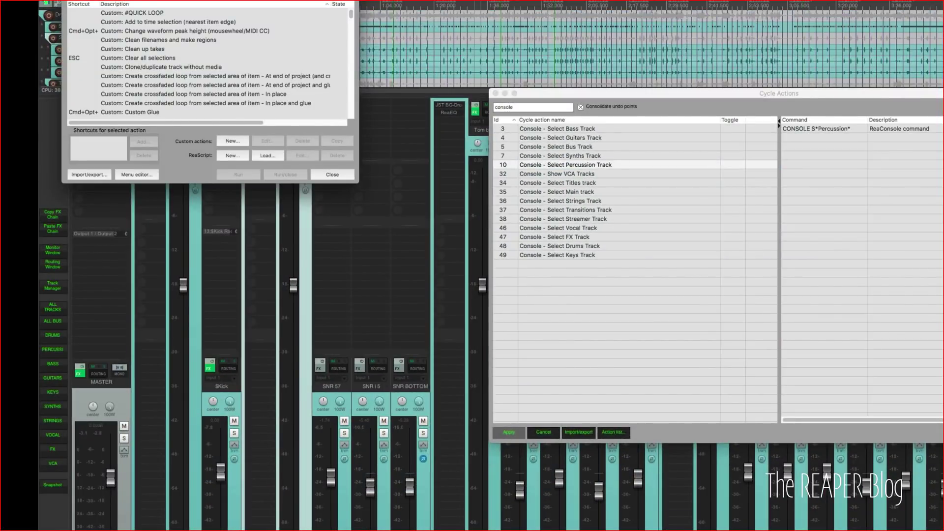
# Filter the Actions list by 'console' and step through the Select Bass, Bus and Drums Track actions.
pyautogui.write('console')
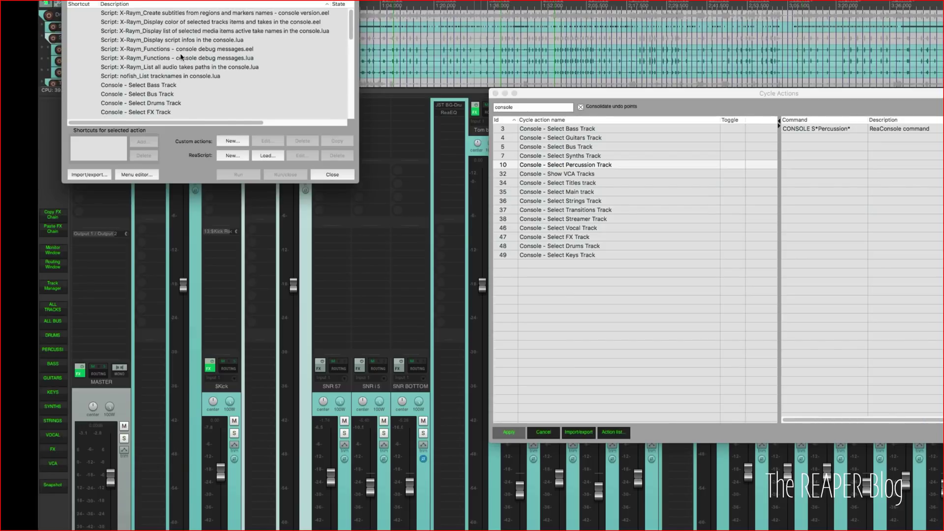
pyautogui.scroll(-2, 182, 59)
pyautogui.click(178, 36)
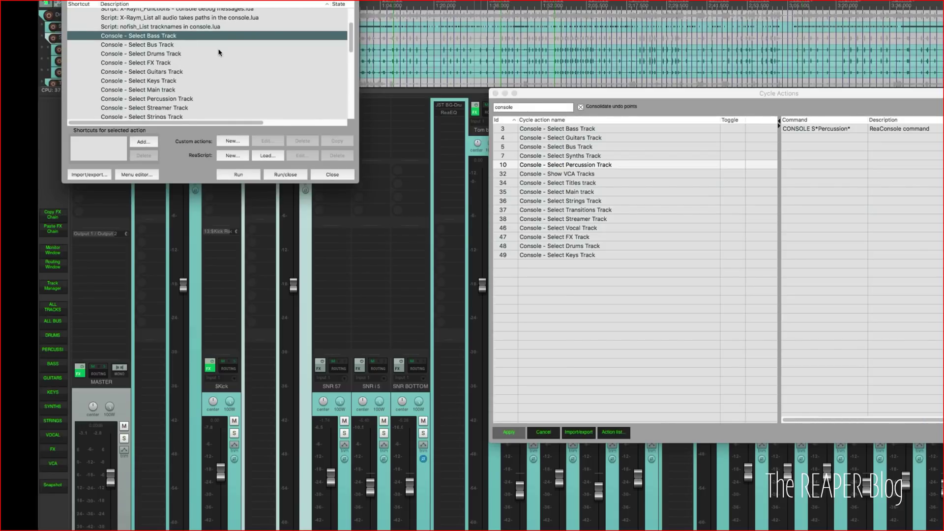
pyautogui.press('Down')
pyautogui.press('Down')
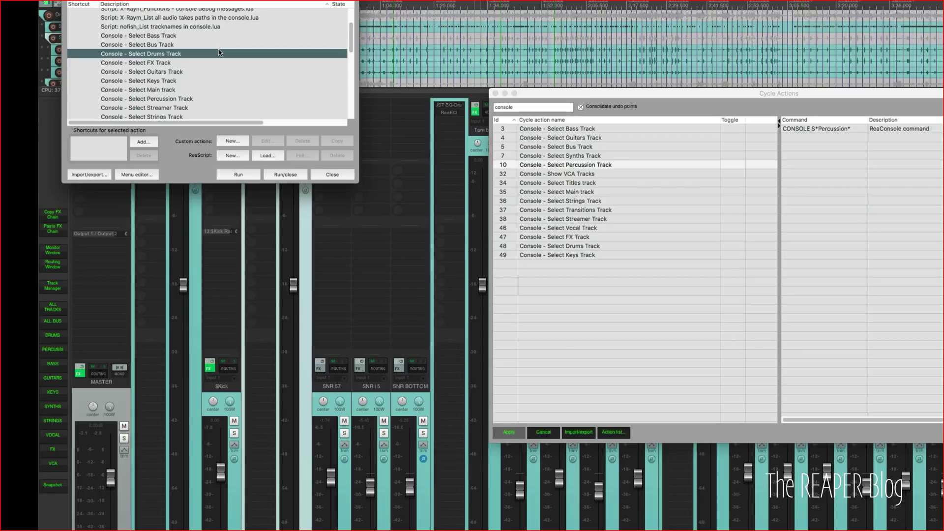
pyautogui.press('Up')
pyautogui.press('Down')
pyautogui.press('Up')
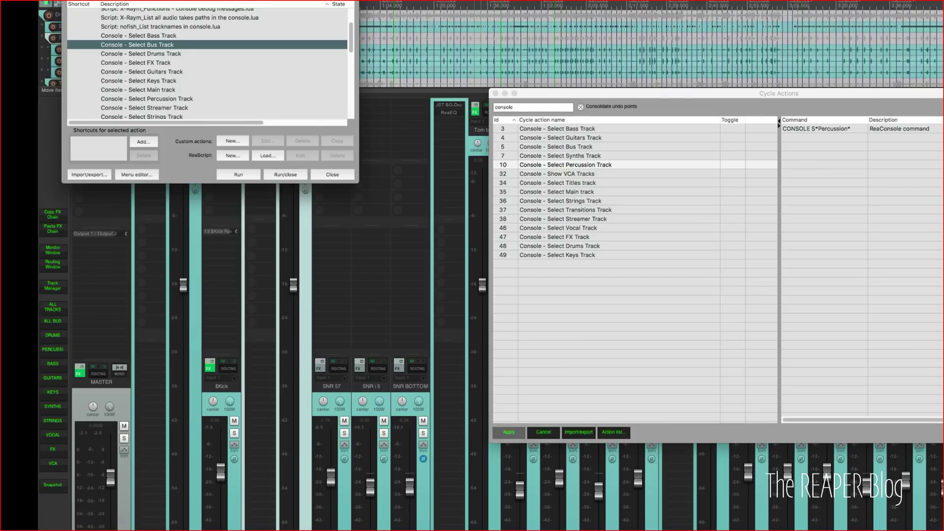
pyautogui.moveTo(251, 1); pyautogui.dragTo(329, 5)
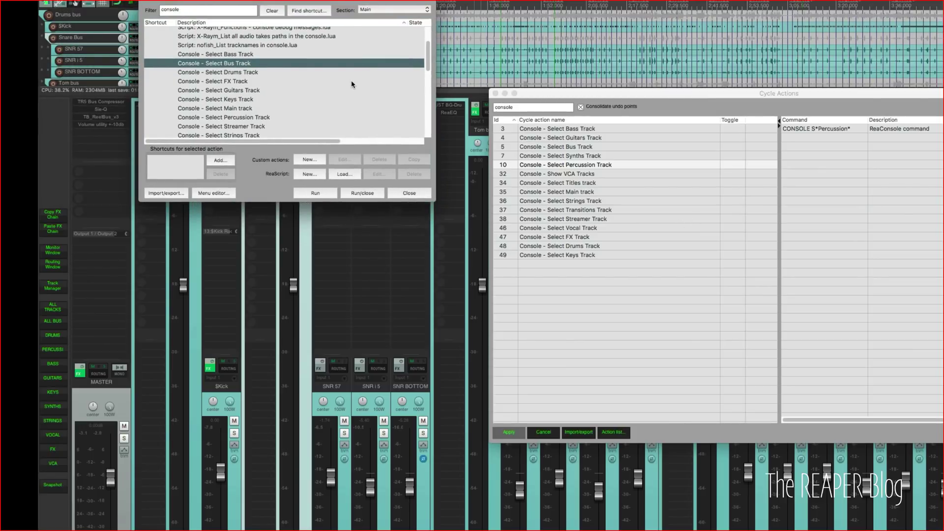
# Scroll the Actions list down to the Custom: Show … tracks actions.
pyautogui.scroll(-5, 349, 84)
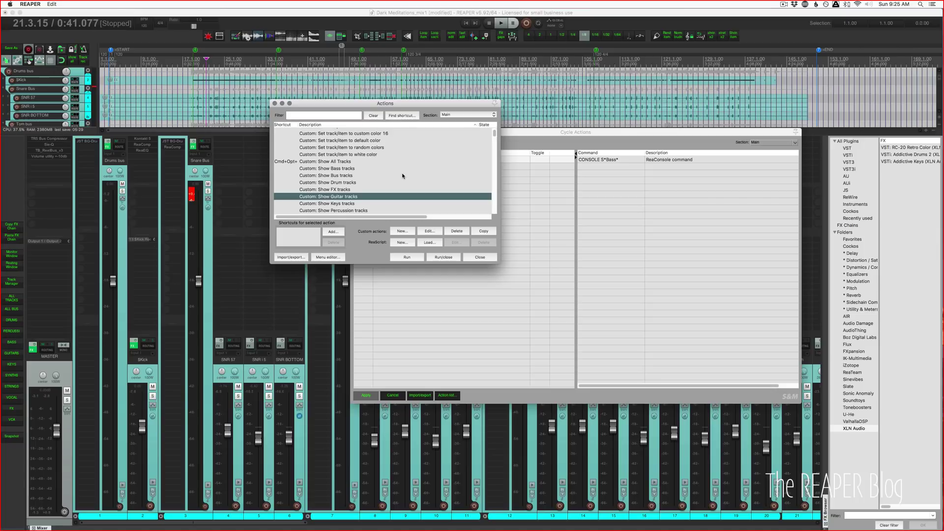
pyautogui.click(429, 231)
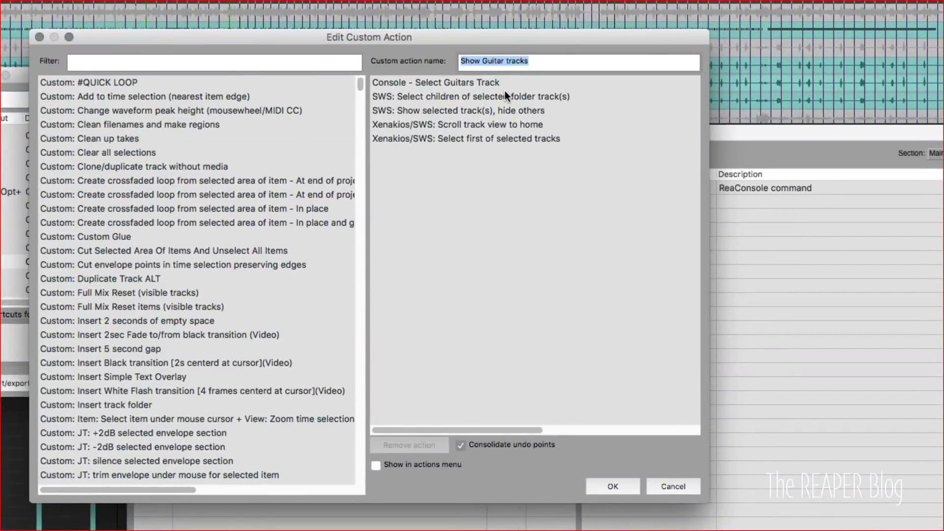
pyautogui.click(505, 89)
pyautogui.click(529, 97)
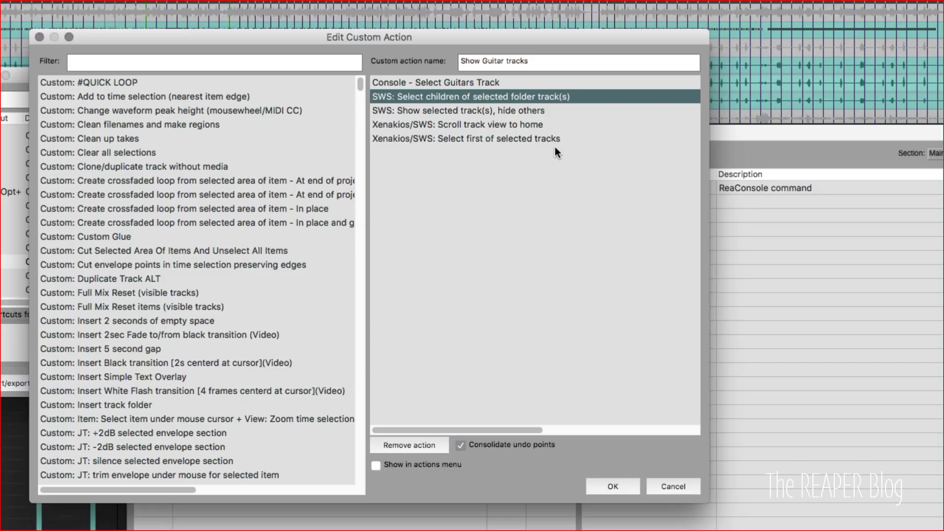
# Close the custom action editor, then select Custom: Show Bus tracks and open it for editing.
pyautogui.click(685, 478)
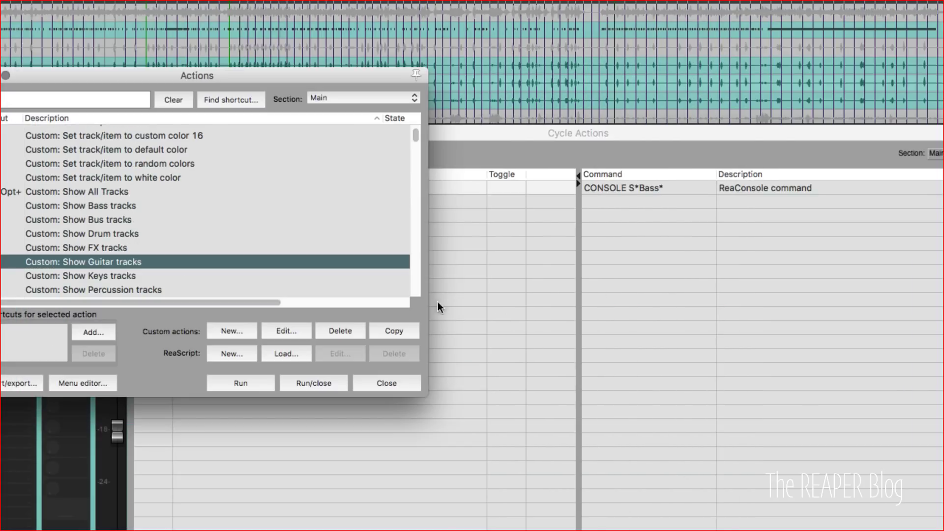
pyautogui.click(117, 219)
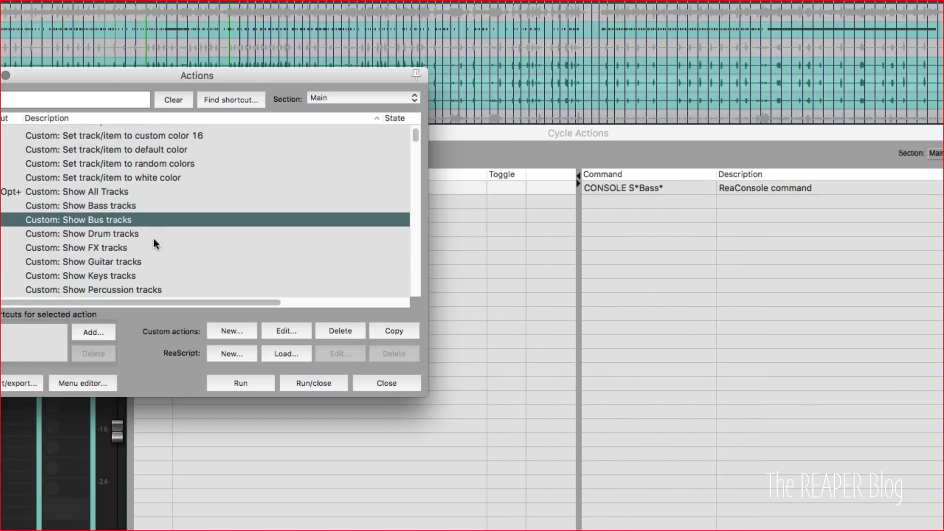
pyautogui.click(286, 331)
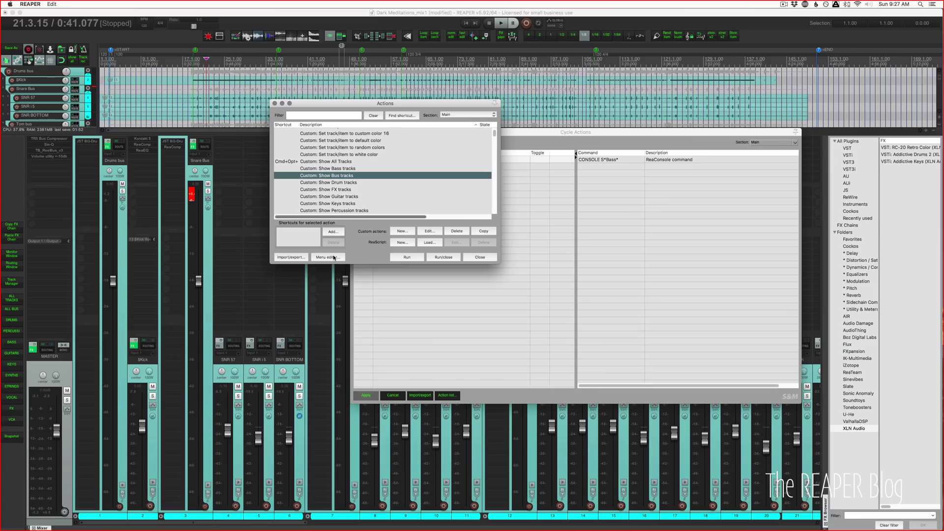
# Open Customize menus/toolbars and load Floating toolbar 8.
pyautogui.click(329, 256)
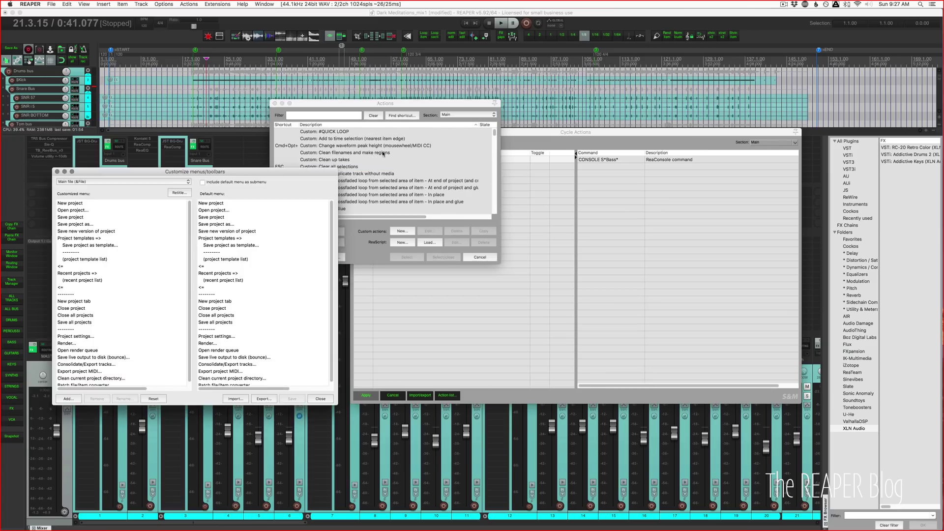
pyautogui.click(110, 181)
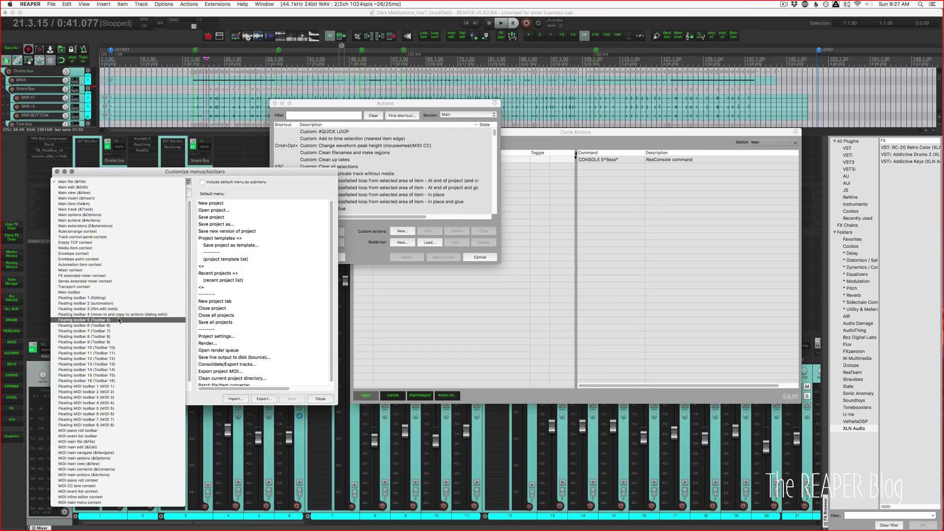
pyautogui.click(118, 337)
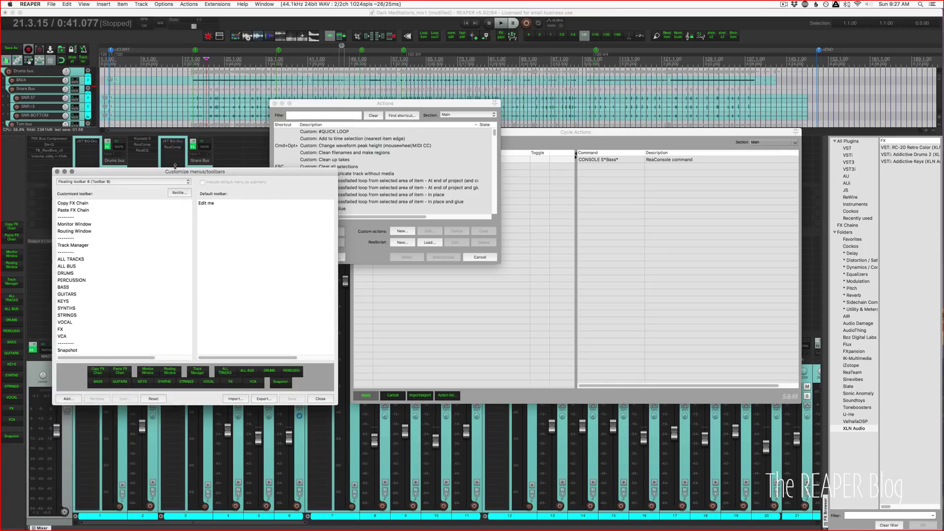
# Review the Change action assignments behind the Copy FX Chain and Paste FX Chain buttons.
pyautogui.click(94, 203)
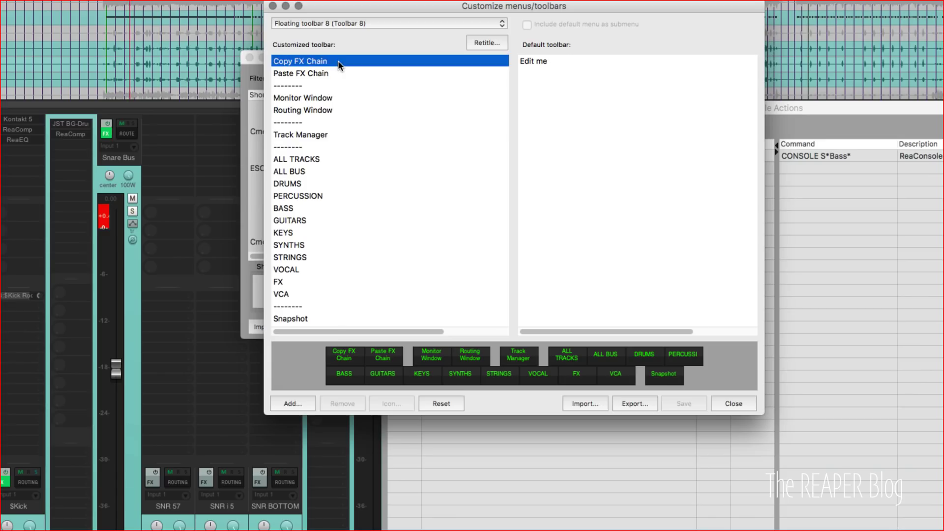
pyautogui.rightClick(338, 61)
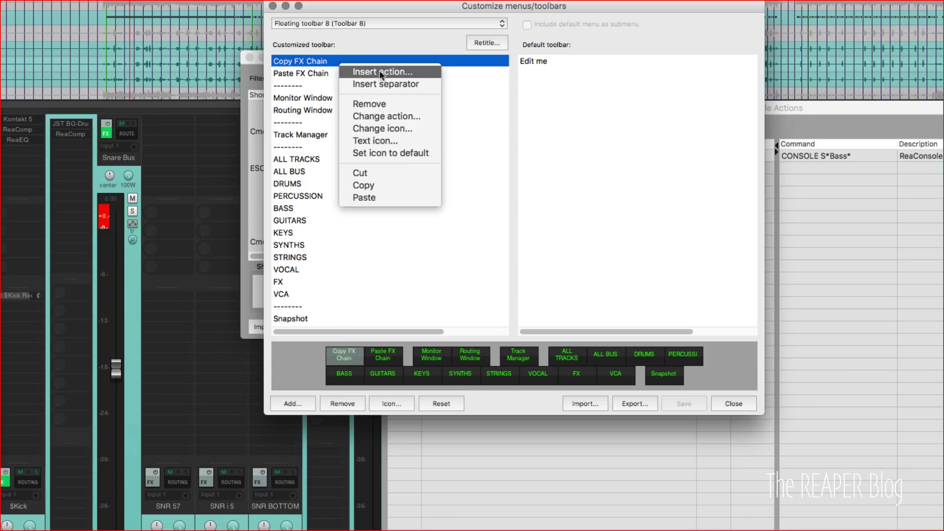
pyautogui.click(400, 117)
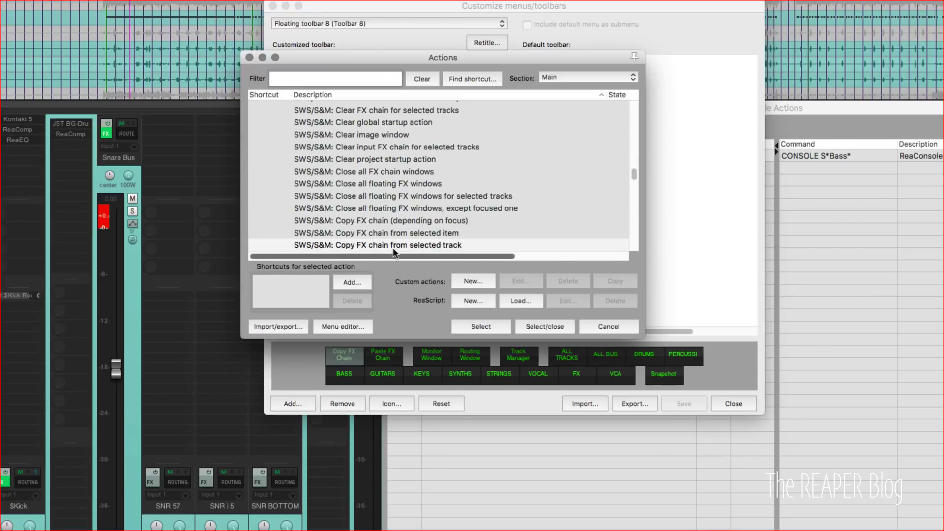
pyautogui.moveTo(340, 60); pyautogui.dragTo(153, 129)
pyautogui.click(373, 49)
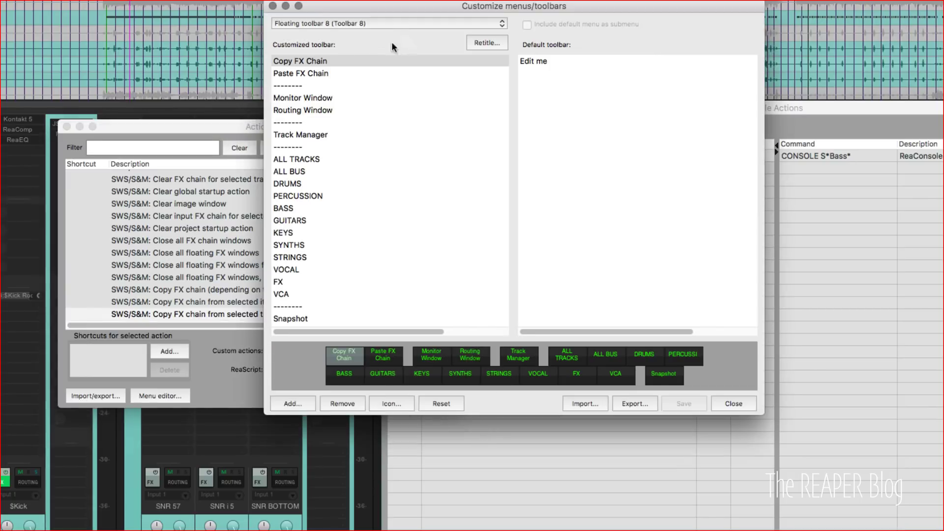
pyautogui.click(330, 75)
pyautogui.scroll(-3, 202, 245)
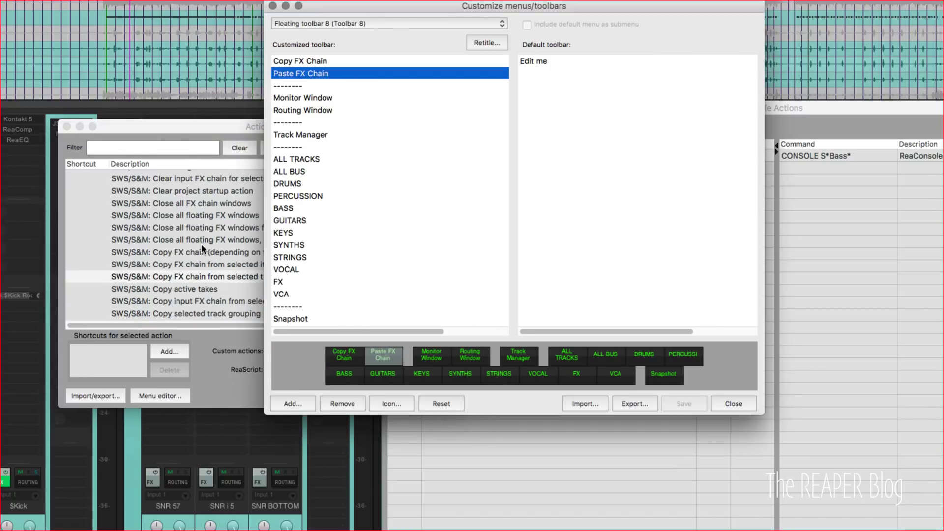
pyautogui.rightClick(352, 77)
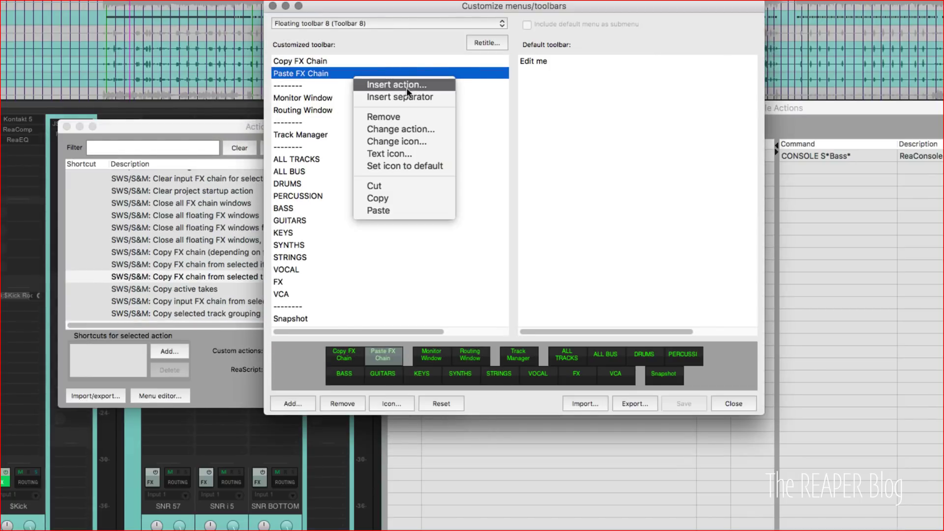
pyautogui.click(429, 129)
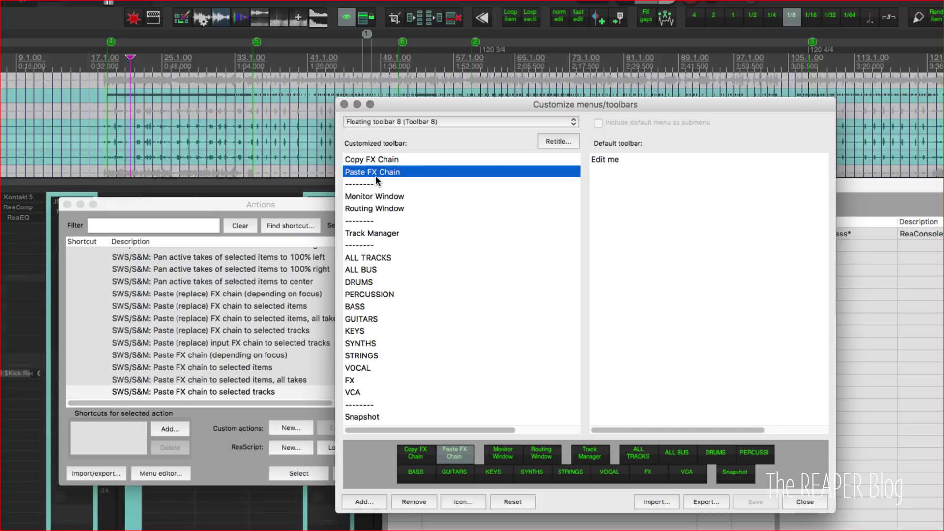
# Check the Monitor Window button's action, the toggle monitor FX window script.
pyautogui.click(435, 196)
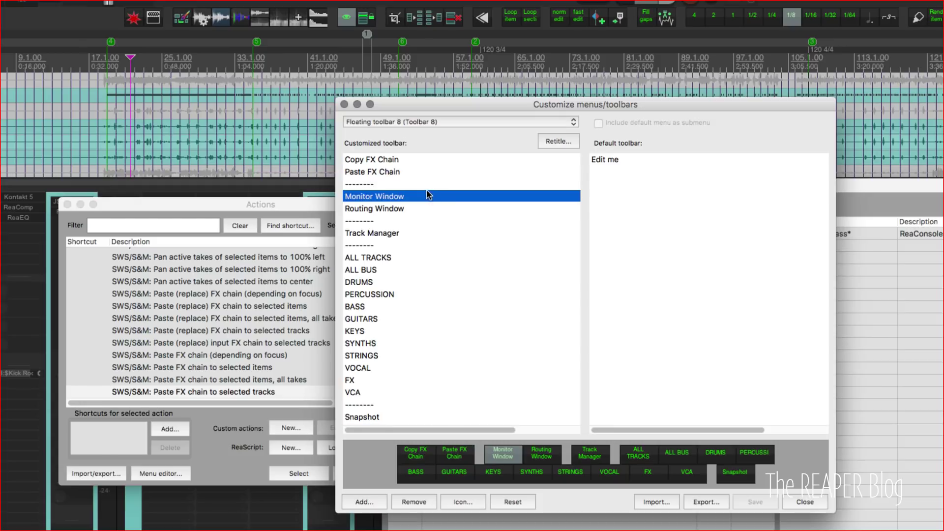
pyautogui.rightClick(418, 196)
pyautogui.click(506, 205)
pyautogui.click(181, 391)
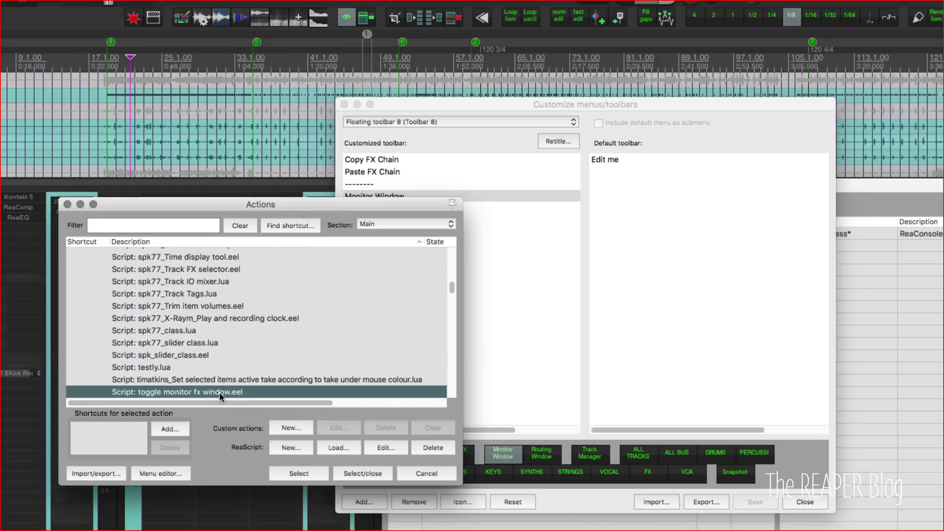
pyautogui.scroll(-3, 251, 392)
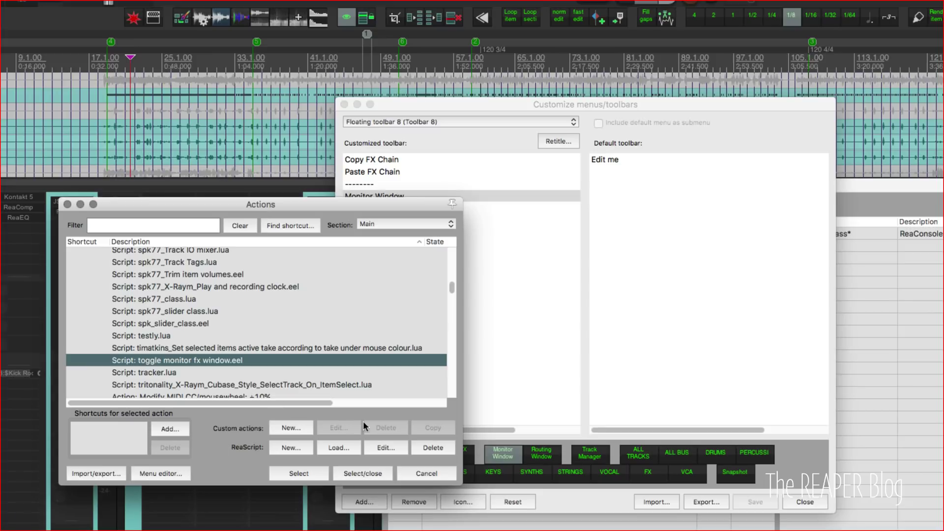
# Inspect the actions assigned to the Routing Window and Track Manager buttons.
pyautogui.click(388, 208)
pyautogui.rightClick(393, 210)
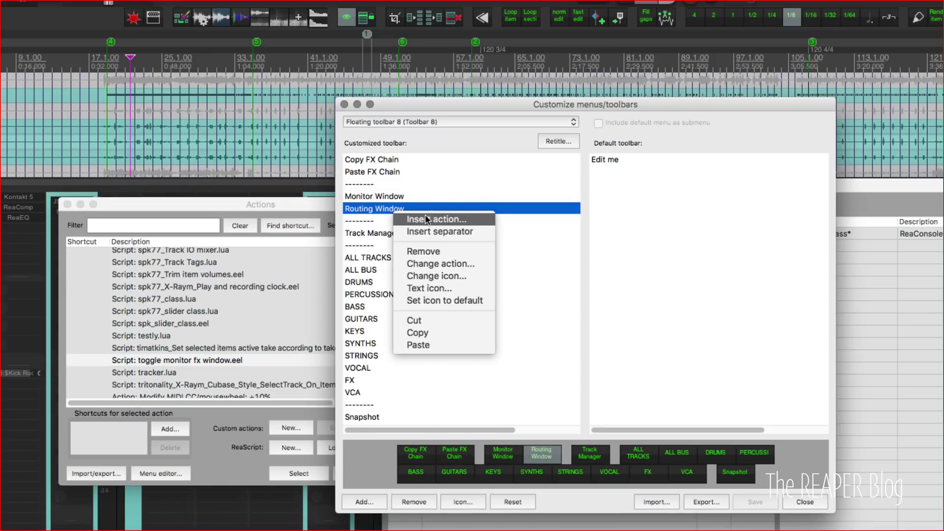
pyautogui.click(432, 263)
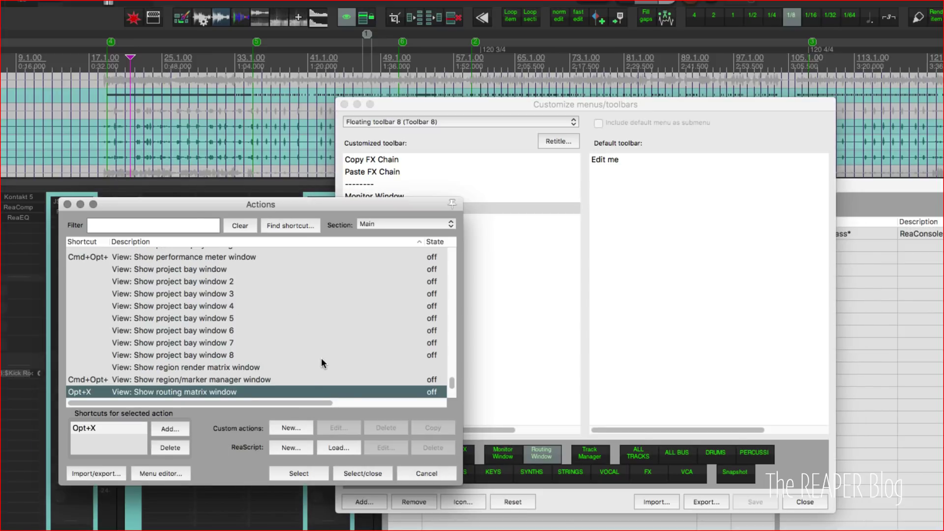
pyautogui.click(542, 245)
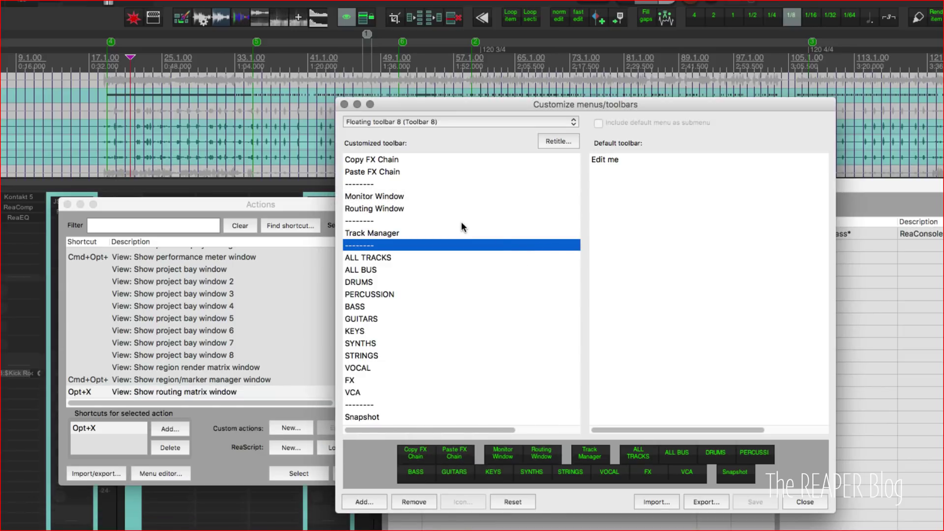
pyautogui.click(433, 234)
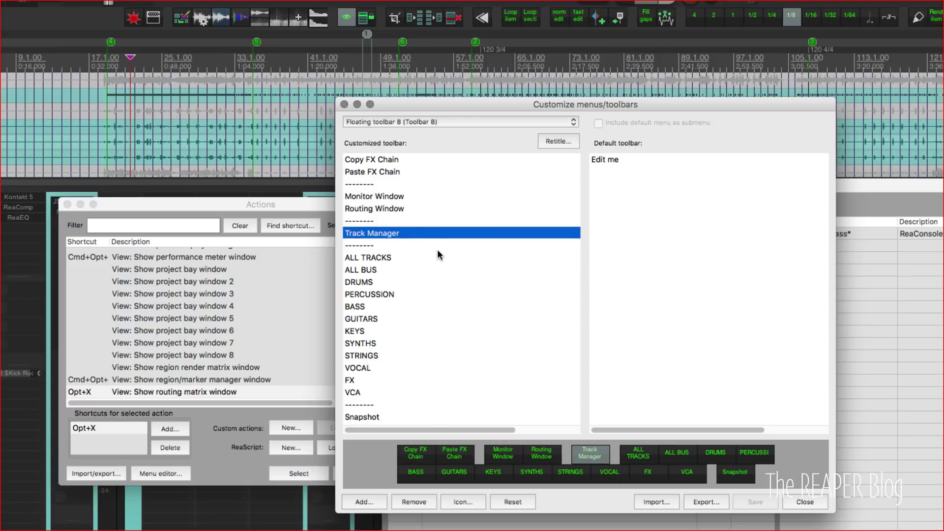
pyautogui.doubleClick(404, 233)
pyautogui.click(332, 393)
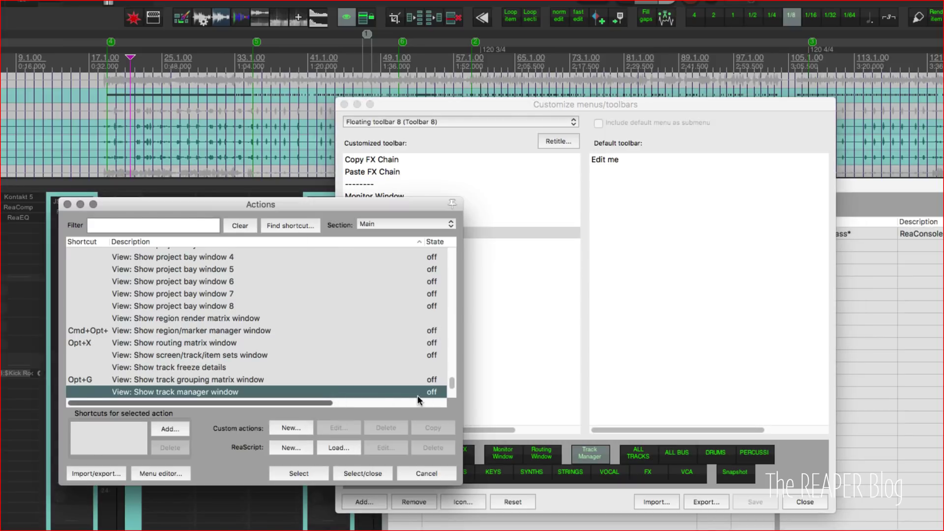
pyautogui.click(530, 366)
# Inspect the Snapshot button's action, cancel the Actions list, and select ALL BUS.
pyautogui.click(421, 257)
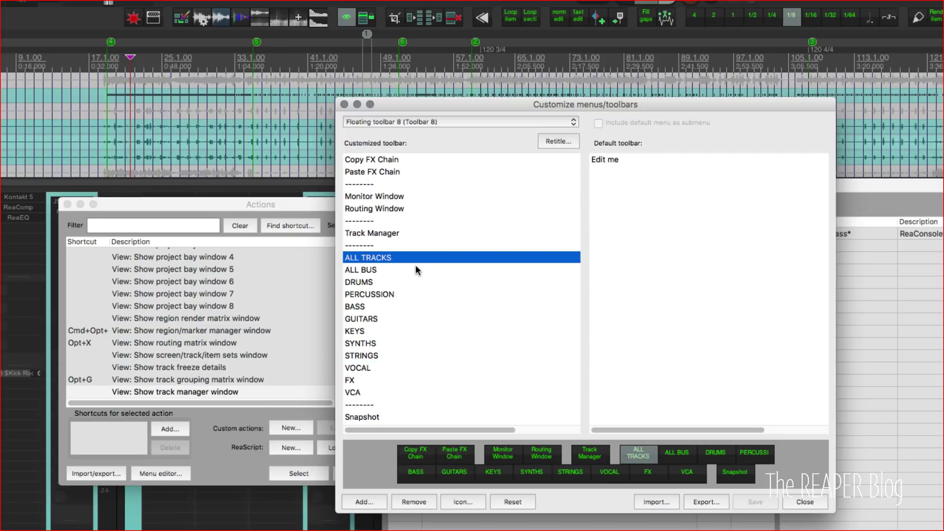
pyautogui.click(386, 411)
pyautogui.rightClick(388, 416)
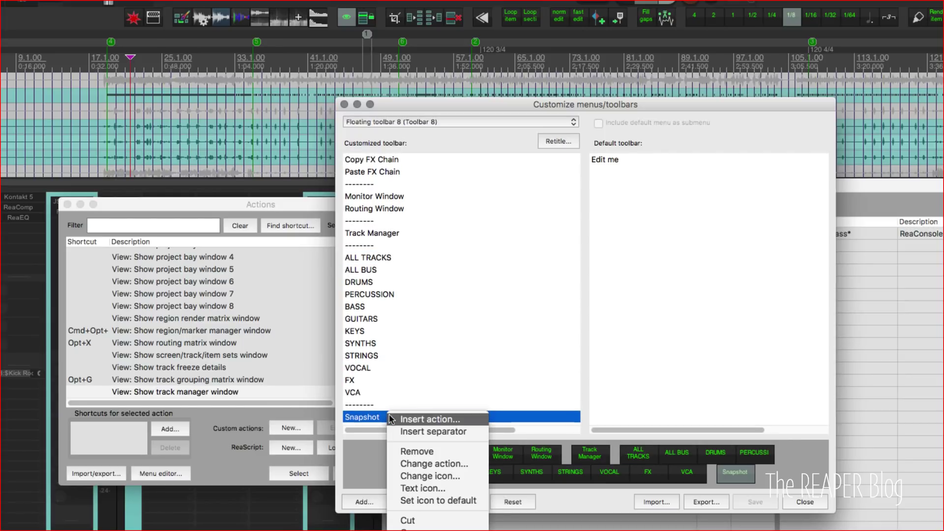
pyautogui.click(414, 430)
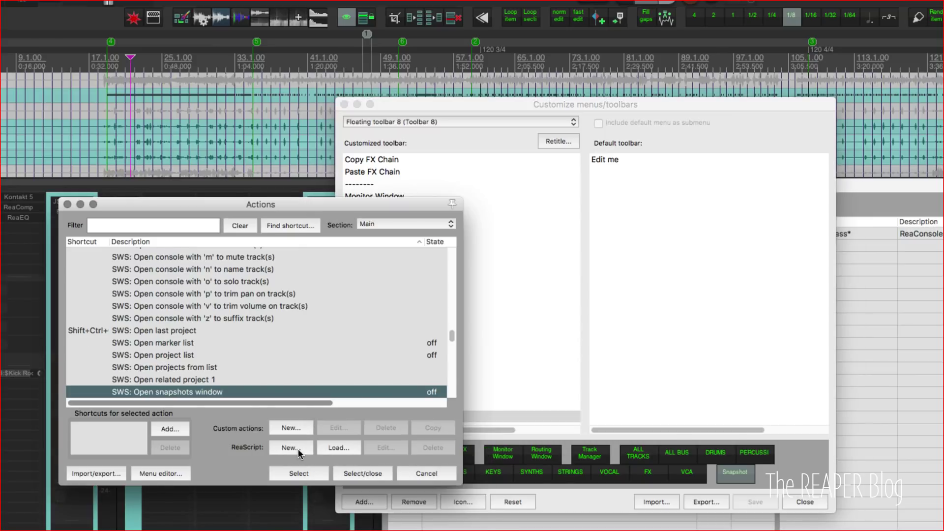
pyautogui.click(427, 477)
pyautogui.click(389, 268)
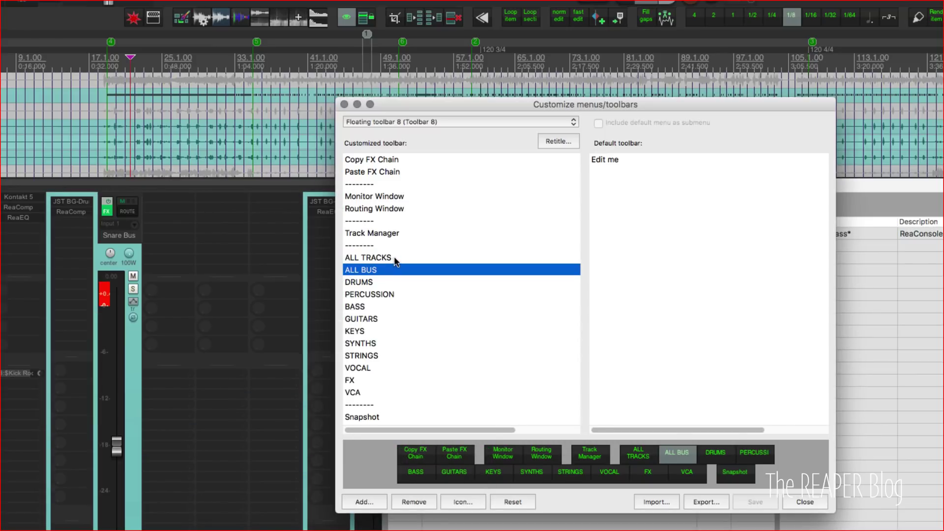
# Turn ALL TRACKS into a double-width text button through its Text icon settings.
pyautogui.click(394, 257)
pyautogui.rightClick(394, 256)
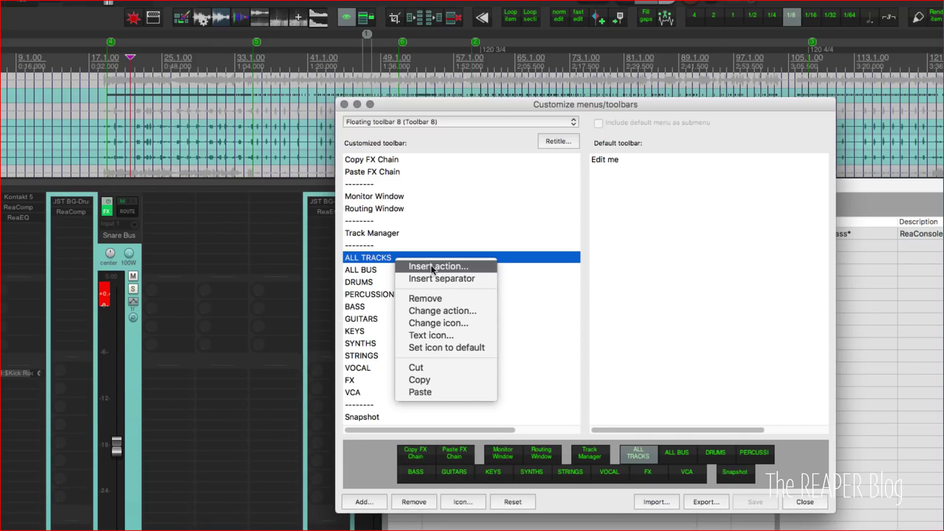
pyautogui.click(429, 334)
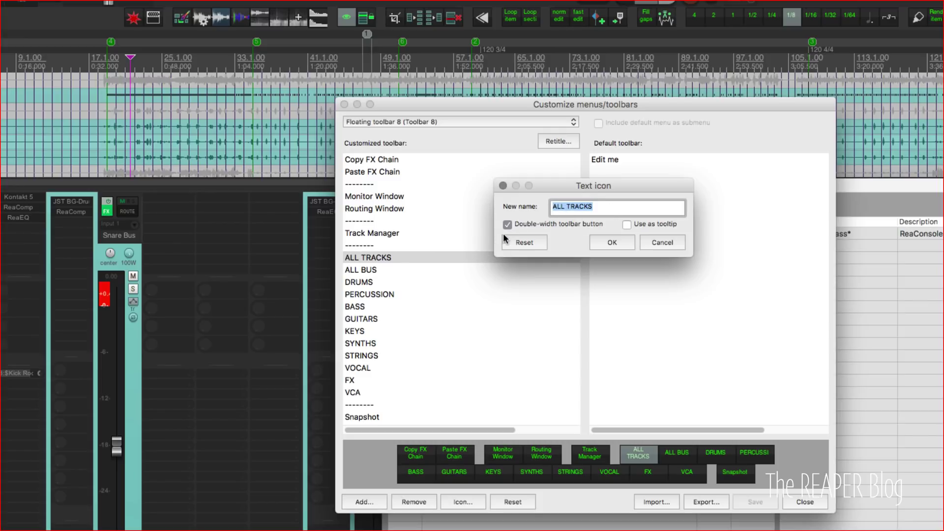
pyautogui.click(612, 241)
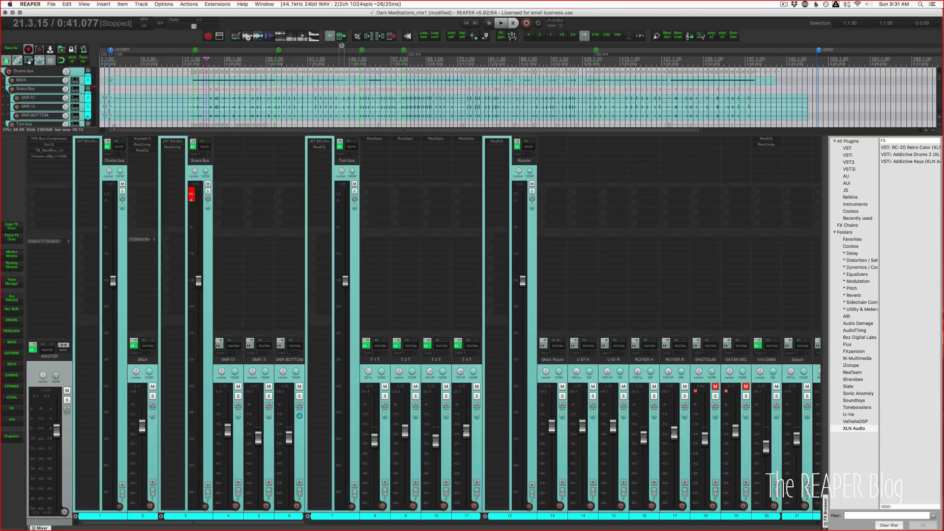
pyautogui.scroll(-2, 252, 102)
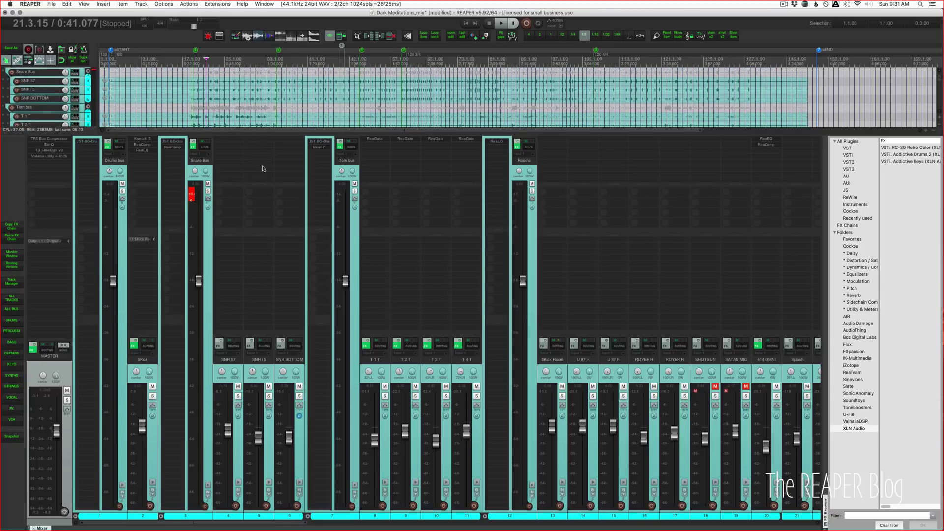
pyautogui.hscroll(10, 407, 453)
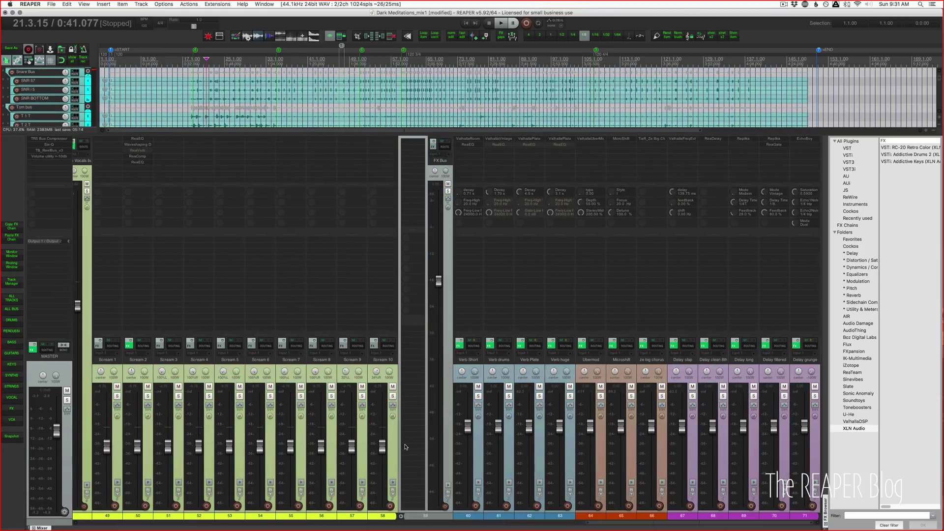
pyautogui.hscroll(2, 405, 446)
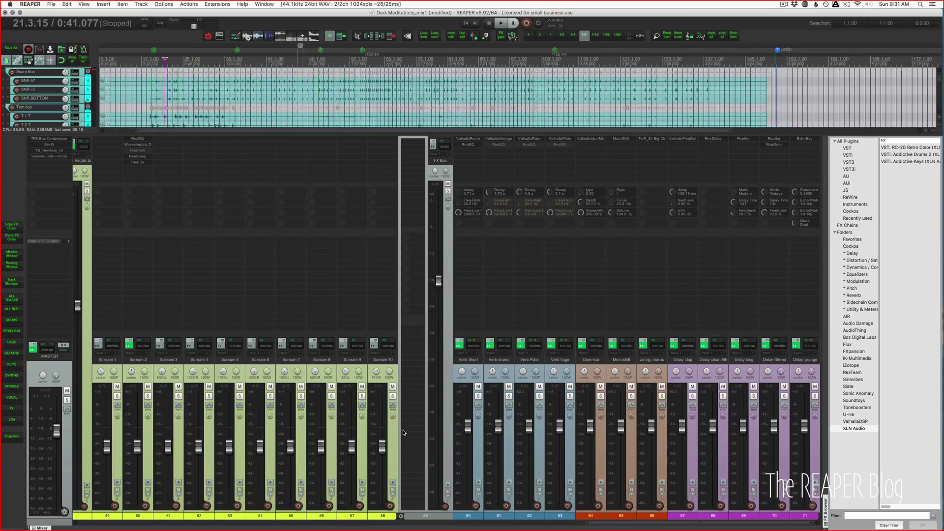
pyautogui.hscroll(-10, 344, 521)
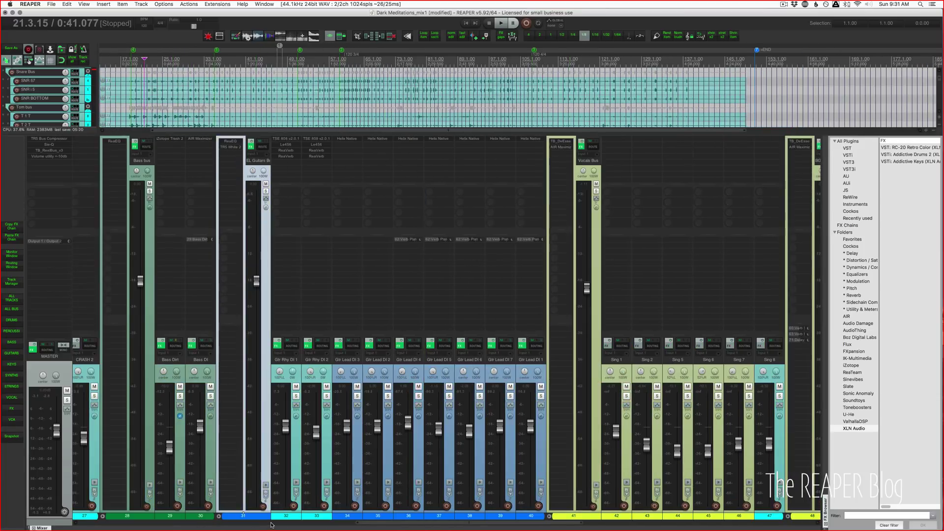
pyautogui.hscroll(-8, 271, 525)
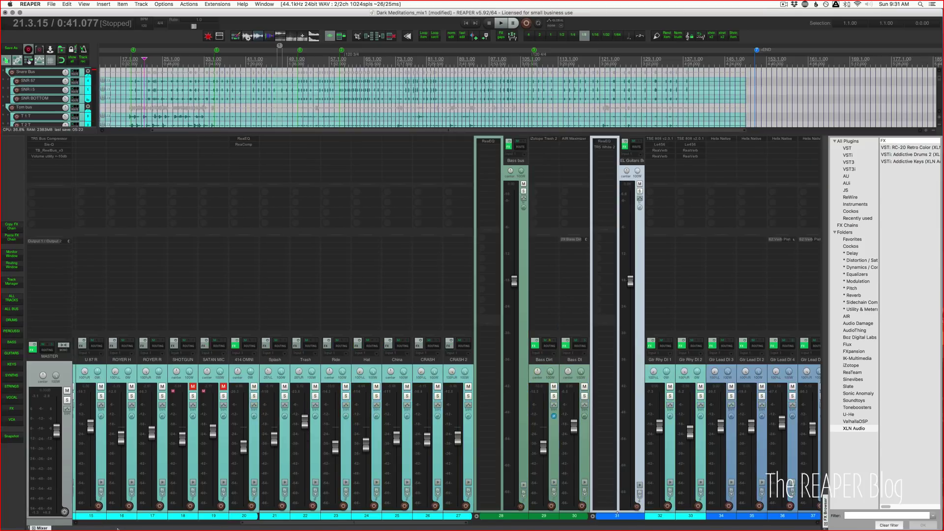
pyautogui.hscroll(-4, 363, 523)
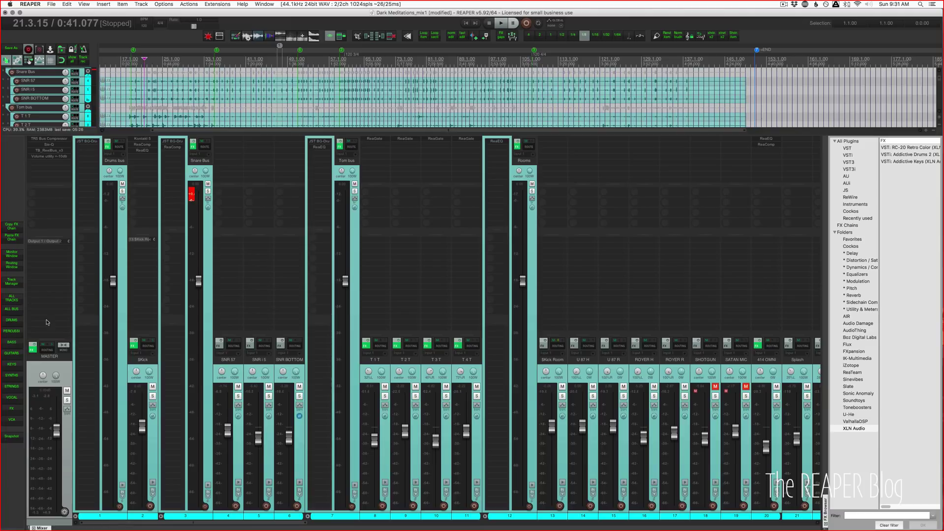
pyautogui.click(11, 320)
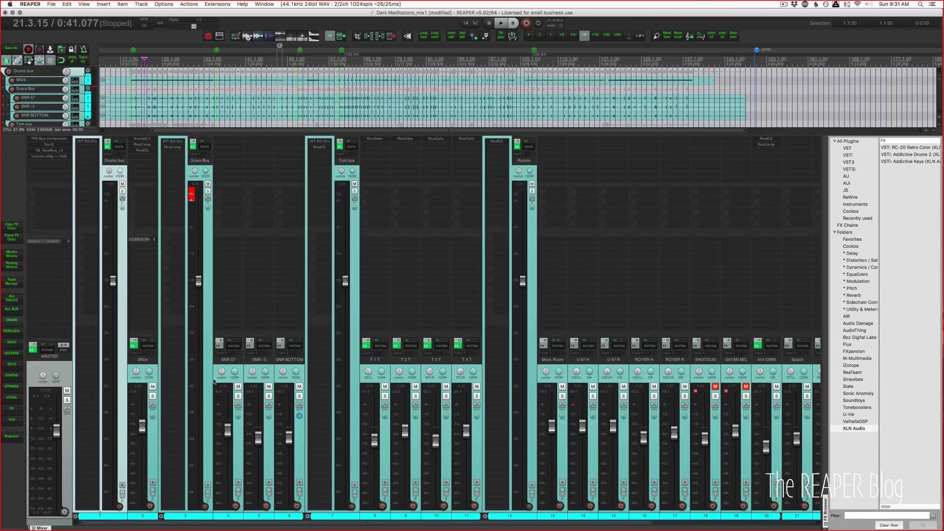
pyautogui.click(213, 271)
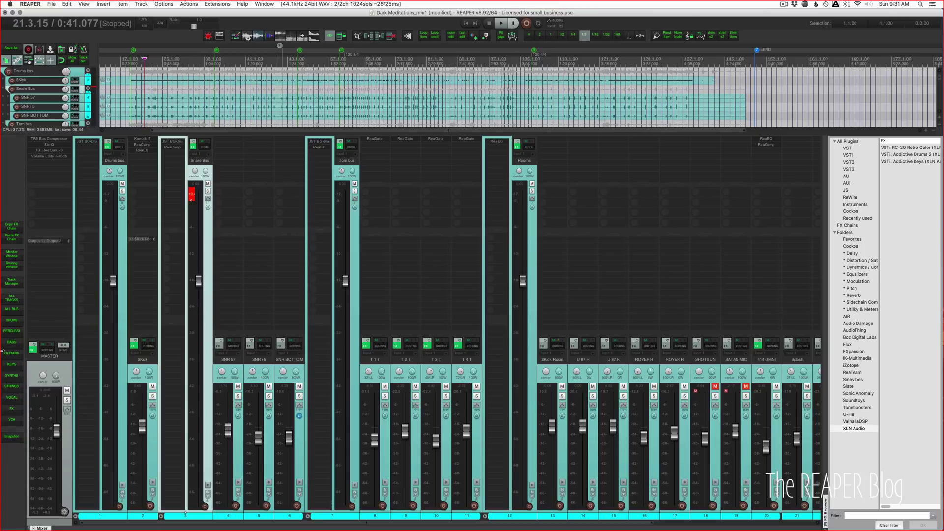
pyautogui.click(12, 341)
pyautogui.click(13, 354)
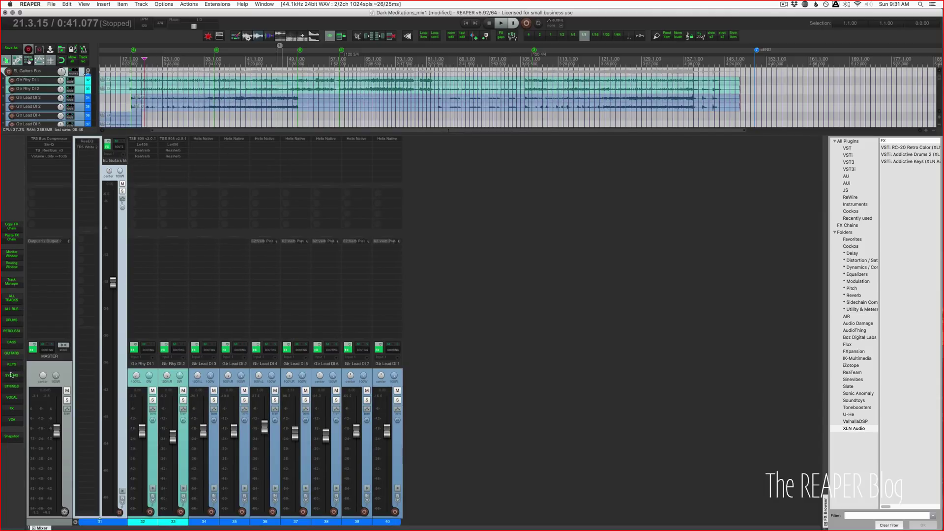
pyautogui.click(13, 354)
pyautogui.click(12, 341)
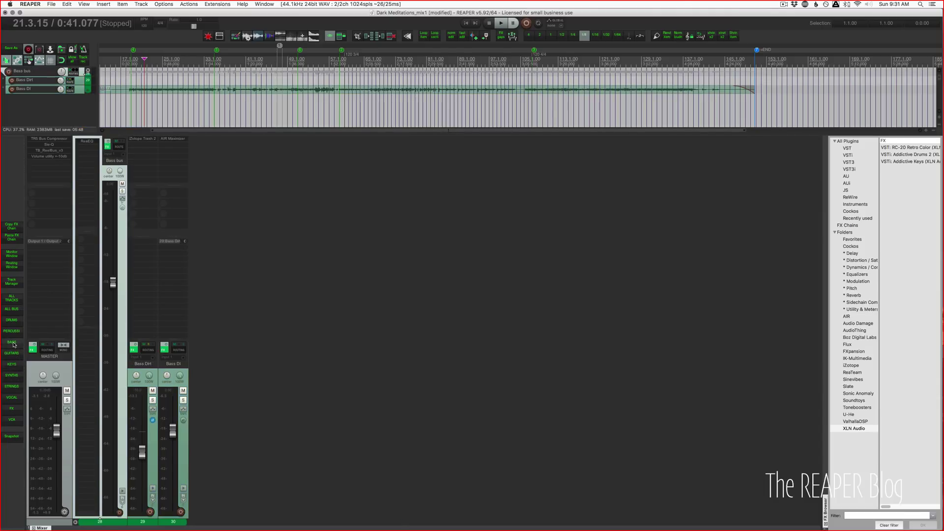
pyautogui.click(11, 298)
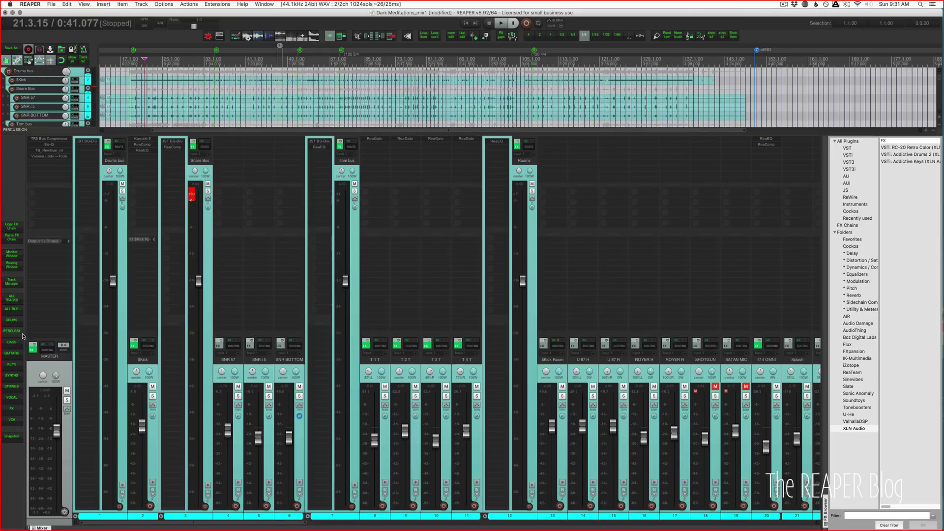